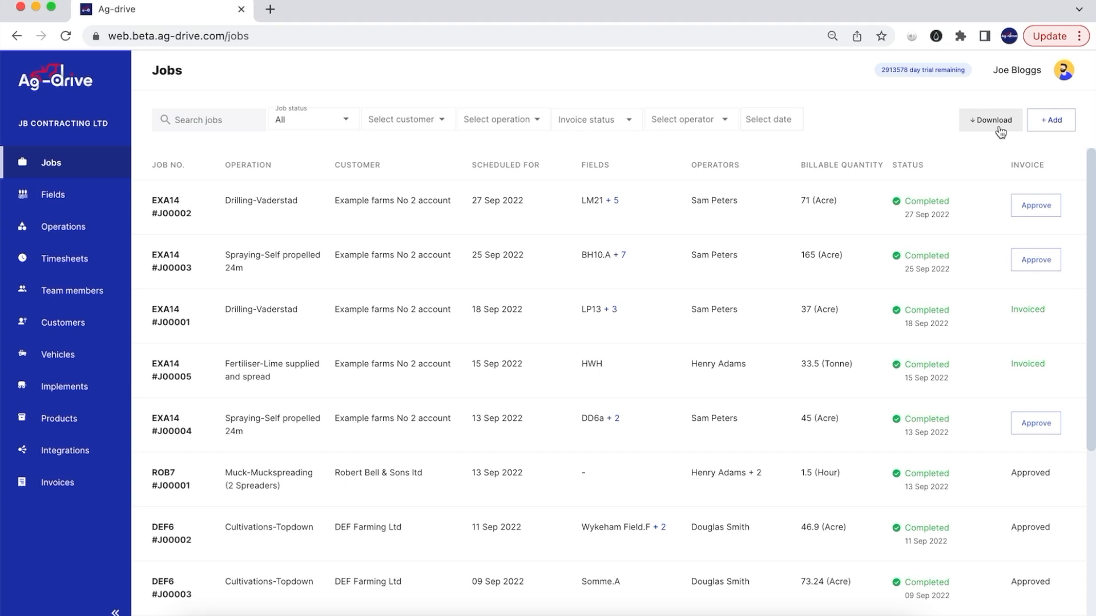
- Open a blank Add job form from the Jobs page with '+ Add'
click(1052, 129)
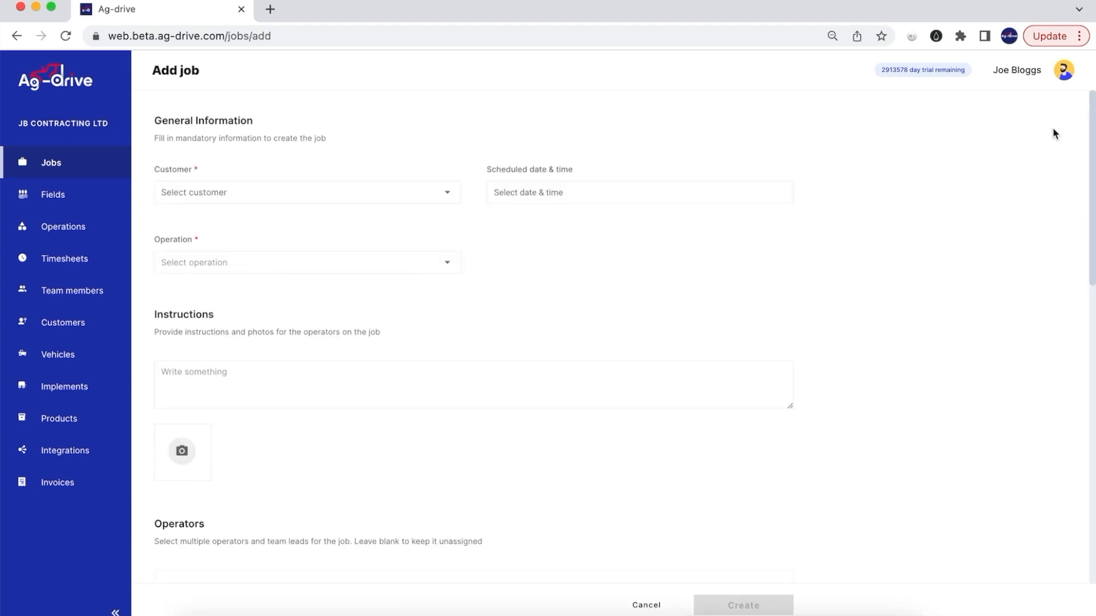
- Choose Example farms as the job's customer
scroll(709, 282, down, 1)
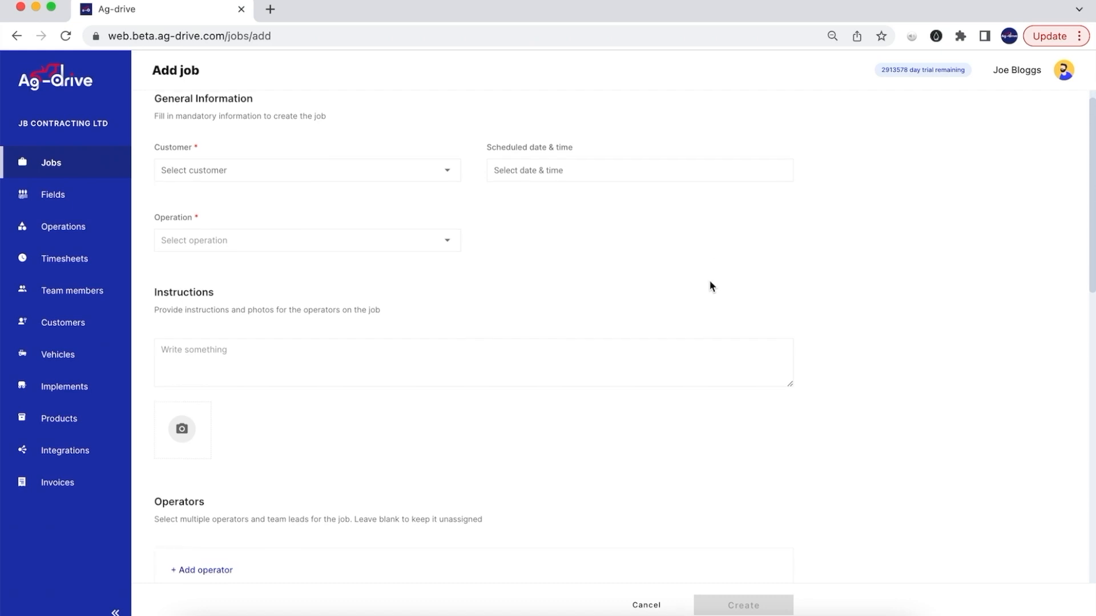
click(360, 170)
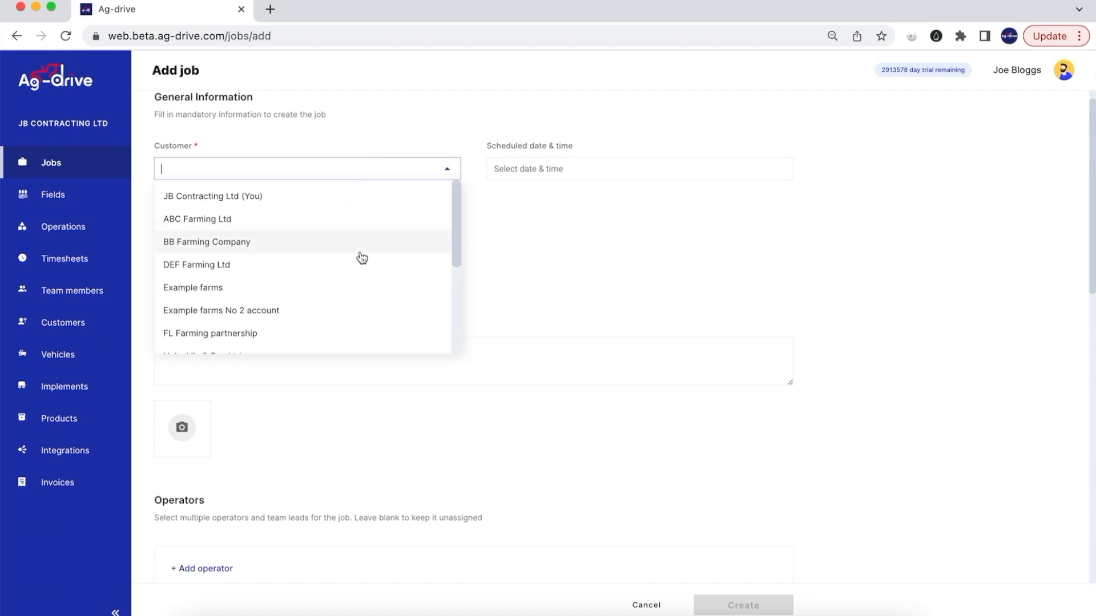
click(328, 293)
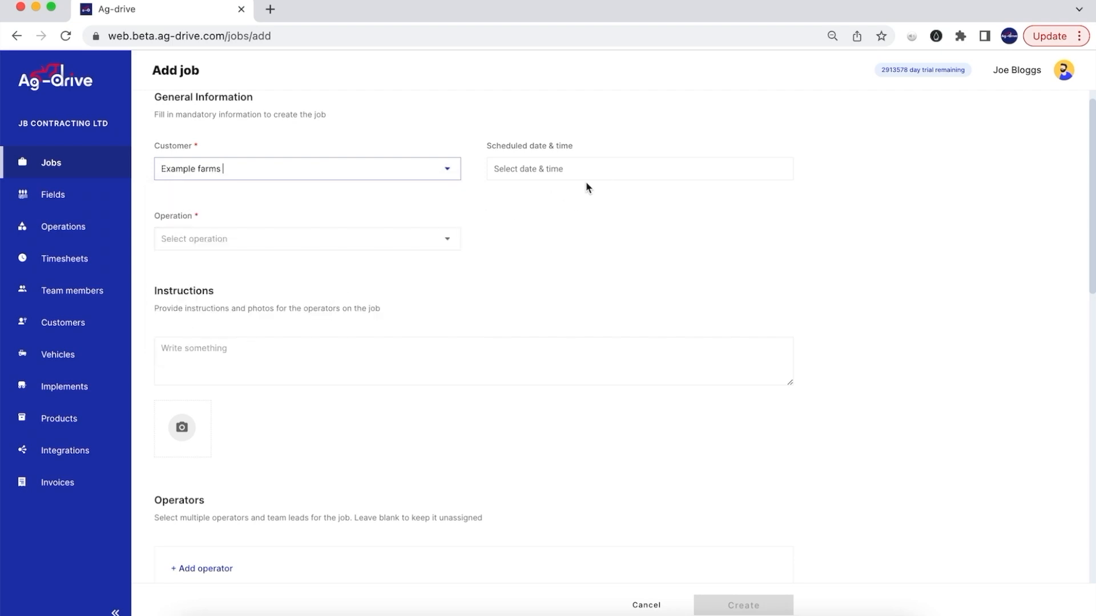
- Schedule the job for 24-11-2022 at 08:38
click(608, 172)
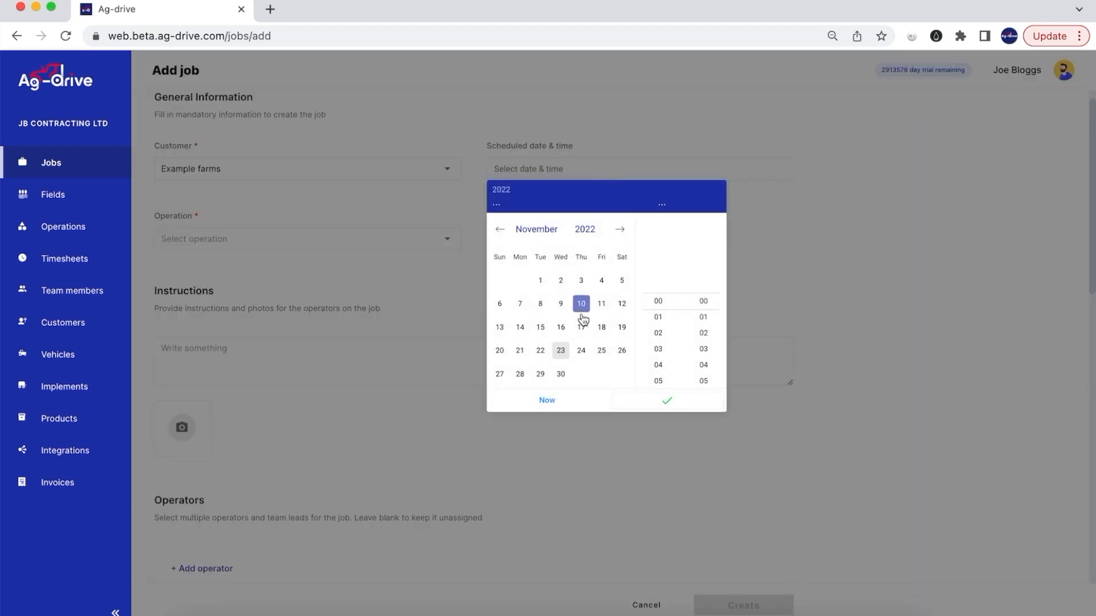
click(581, 351)
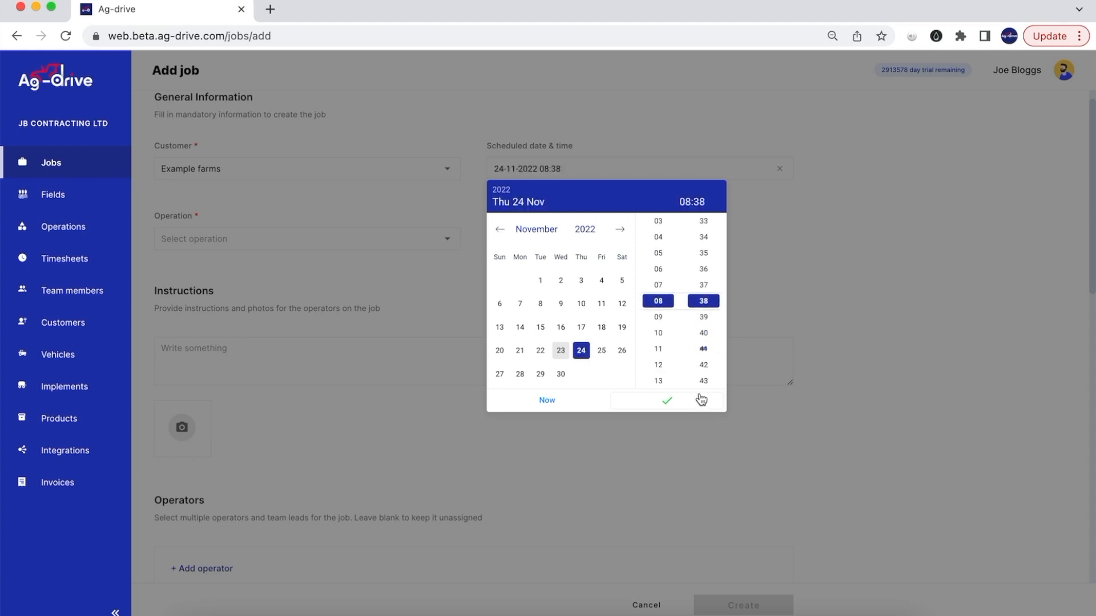
click(666, 401)
scroll(432, 265, down, 1)
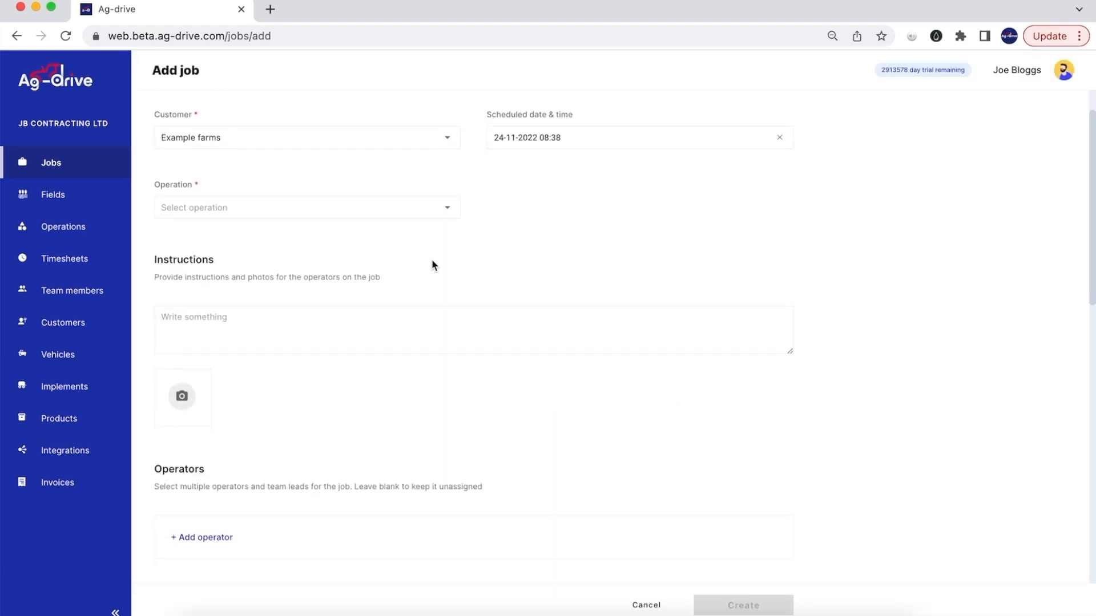
- Search 'square' and set the operation to Square Baling-4×3 8ft
click(437, 213)
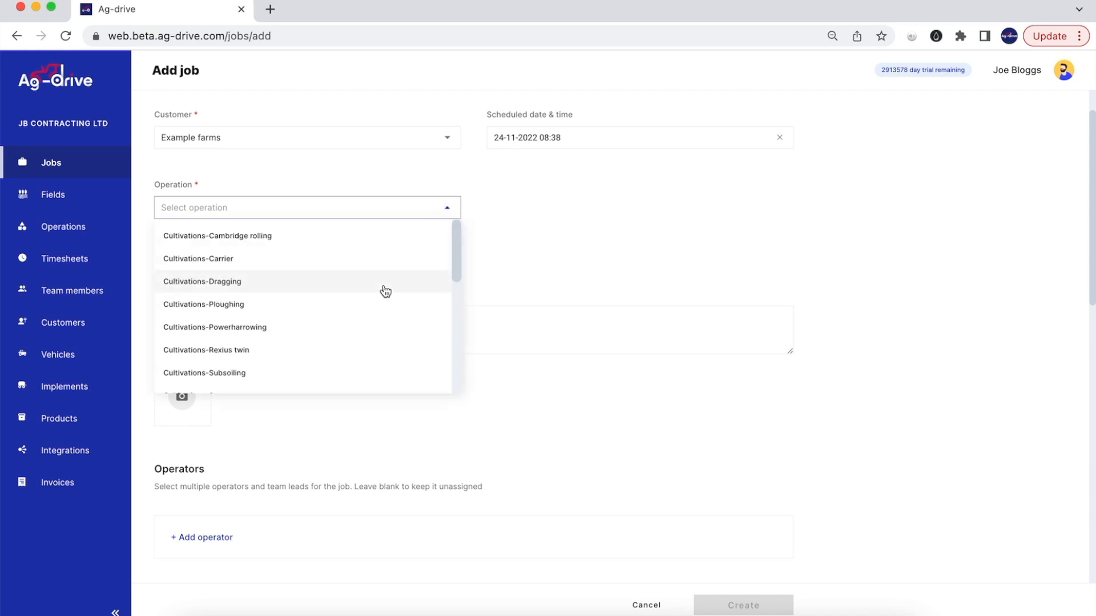
text(square)
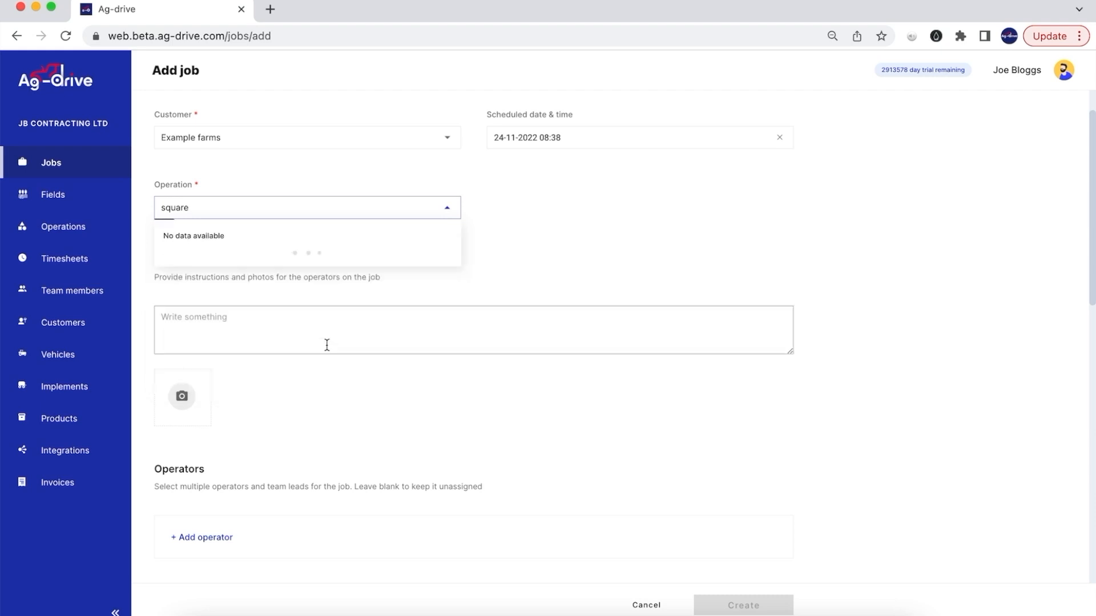
scroll(314, 361, down, 1)
scroll(314, 360, down, 1)
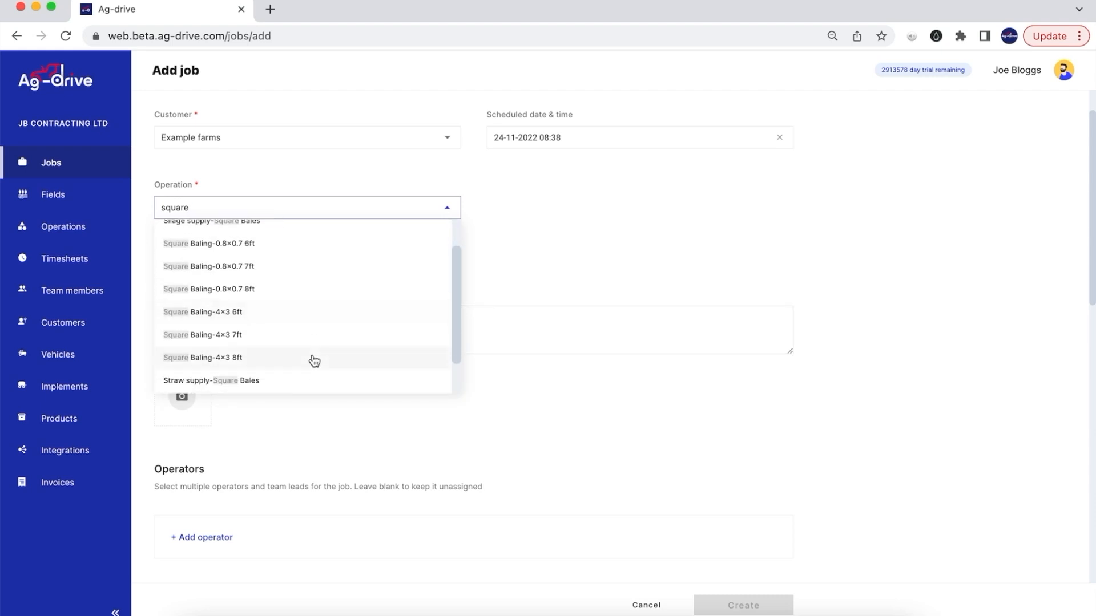
click(293, 360)
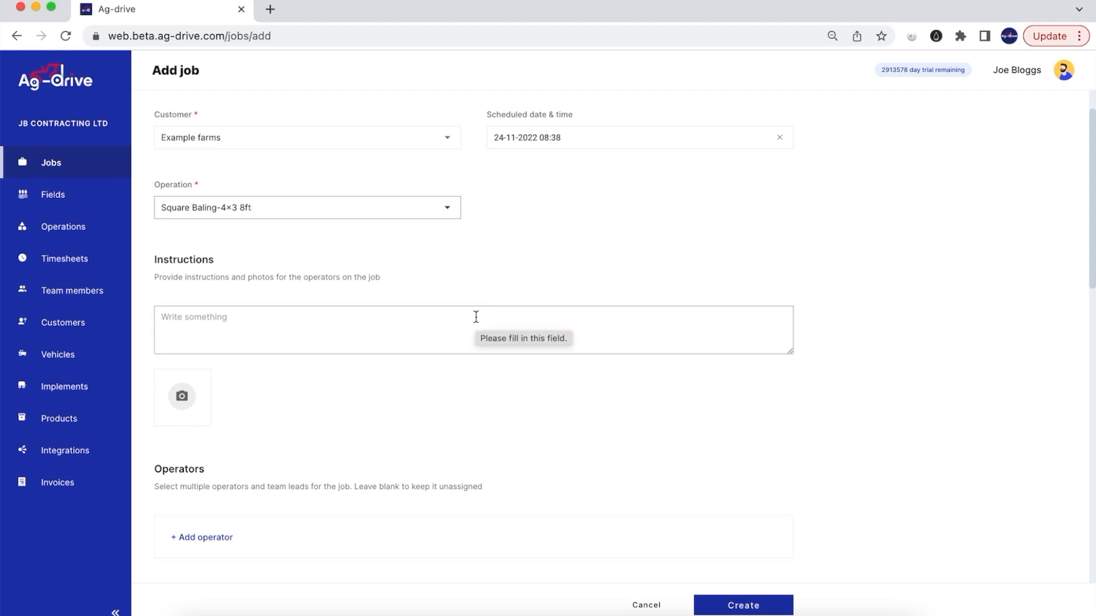
- Enter the operator instruction 'Bale headlands last'
click(476, 317)
text(Bale hea)
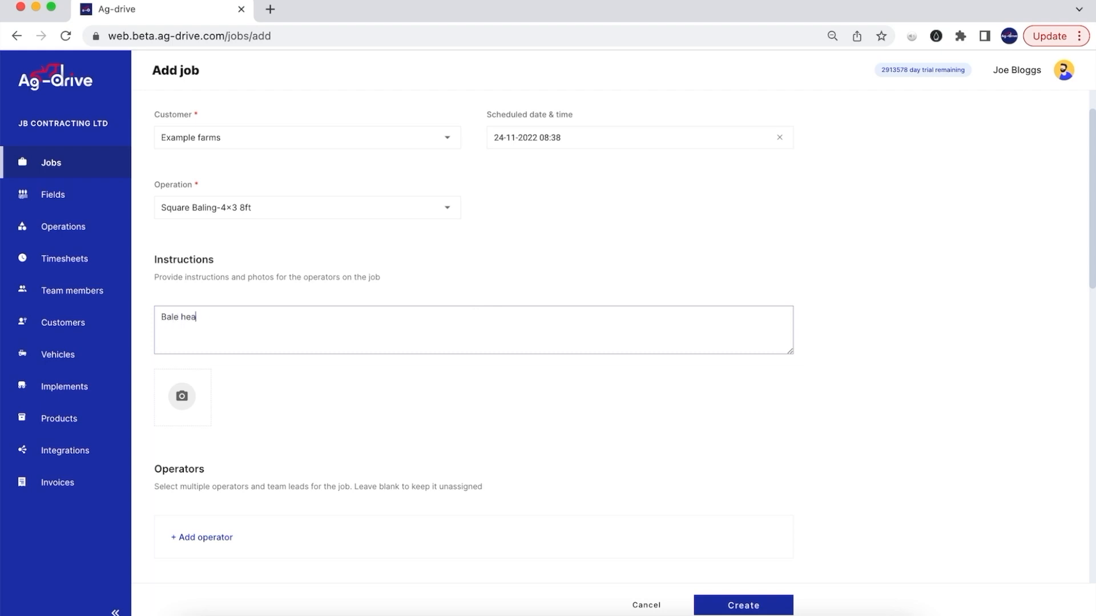
text(dlands (last)
scroll(618, 388, down, 2)
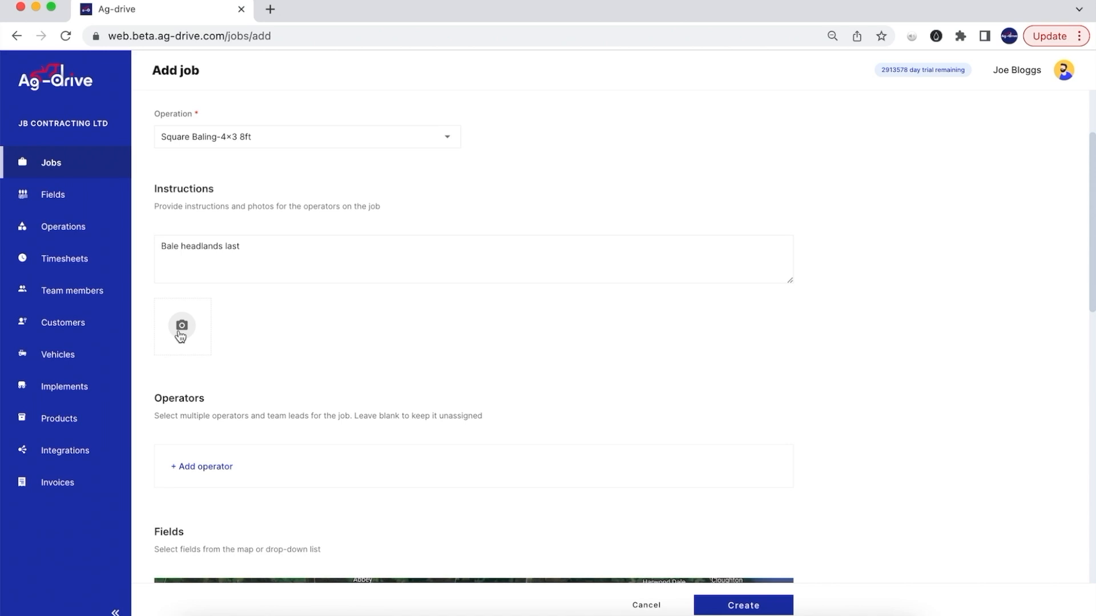
scroll(180, 336, down, 5)
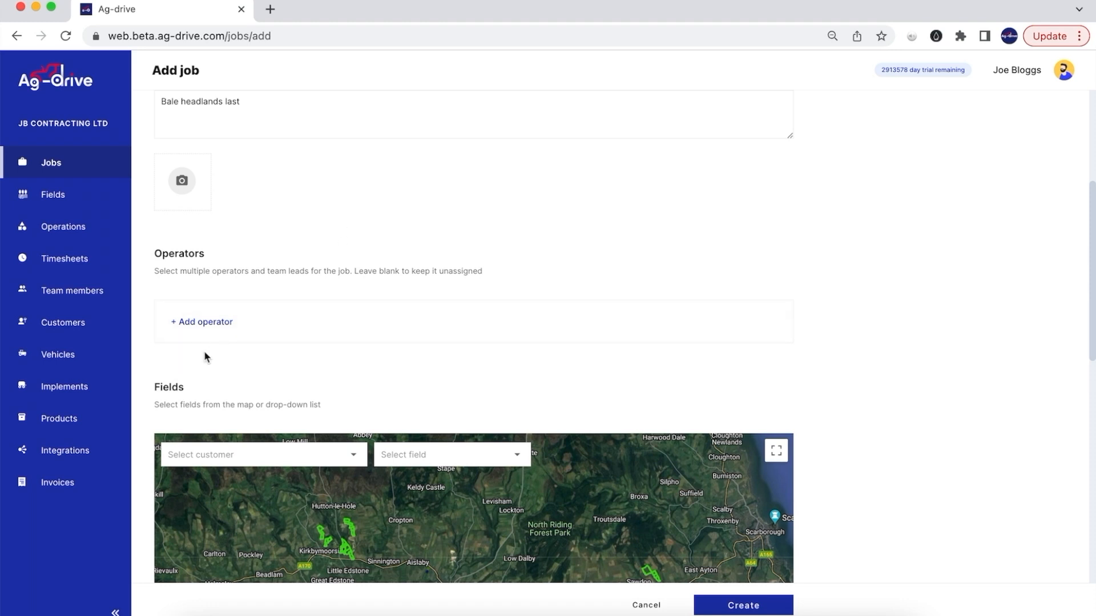
- Add yourself as the job's team-lead operator
click(219, 325)
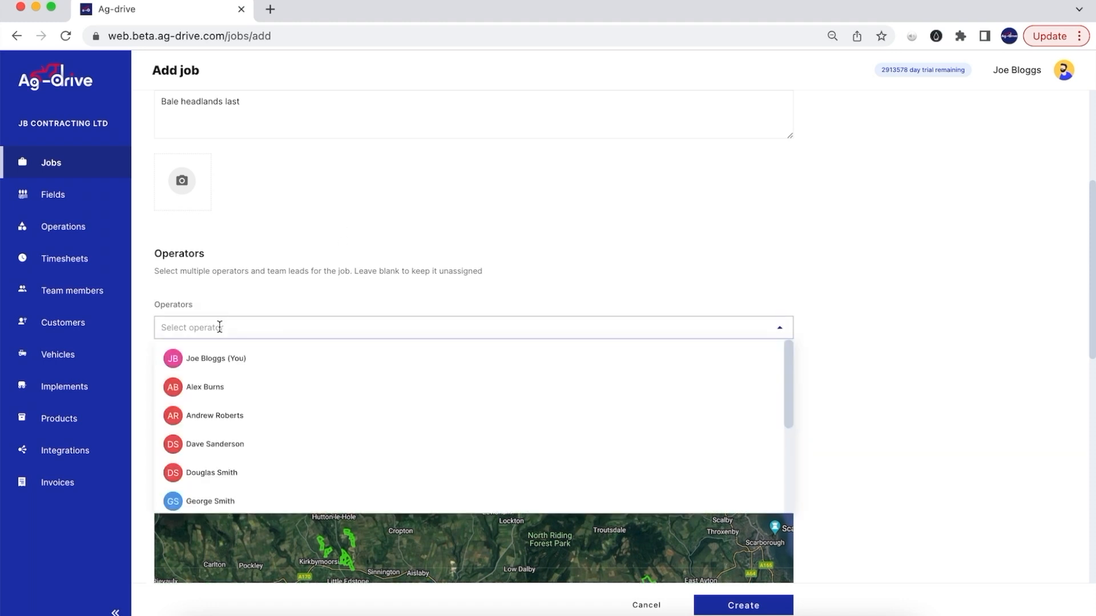
click(387, 371)
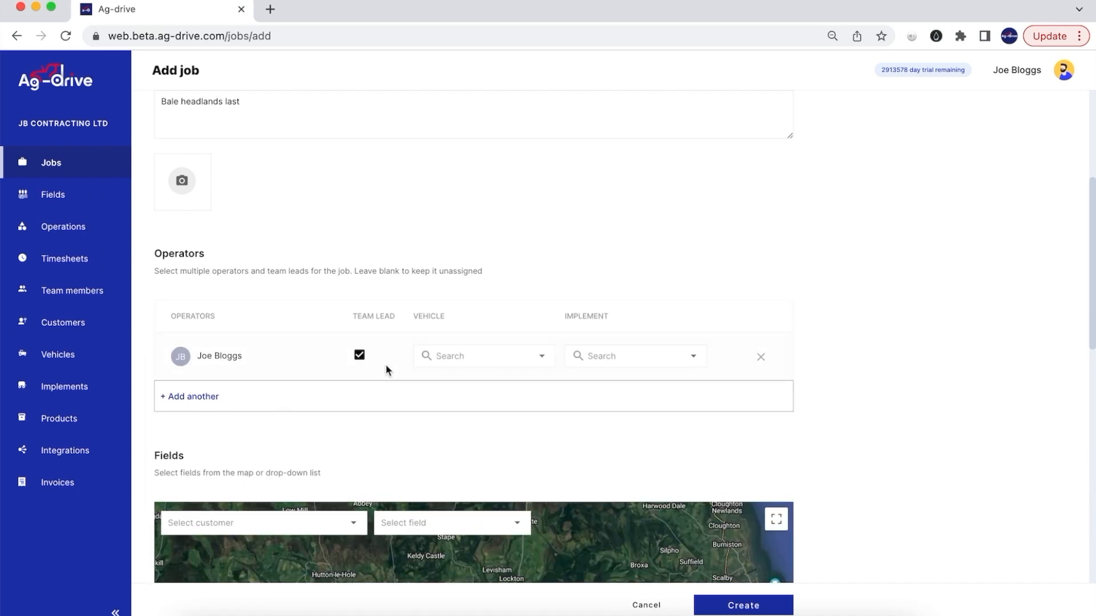
scroll(387, 367, down, 3)
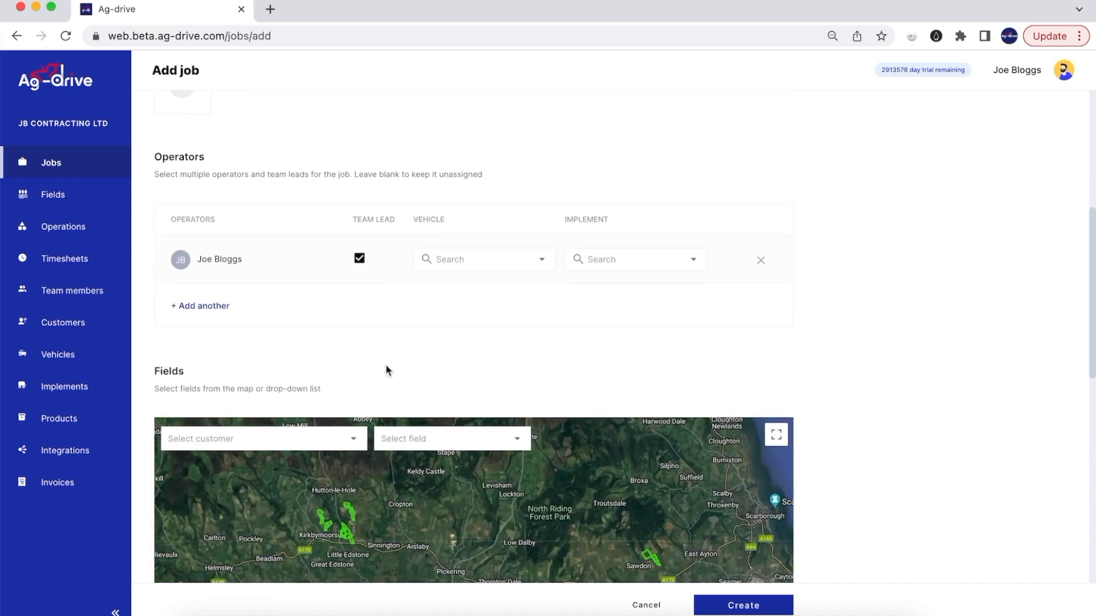
- Give the operator vehicle Fendt 724 SS and implement New Holland Square Baler
click(531, 266)
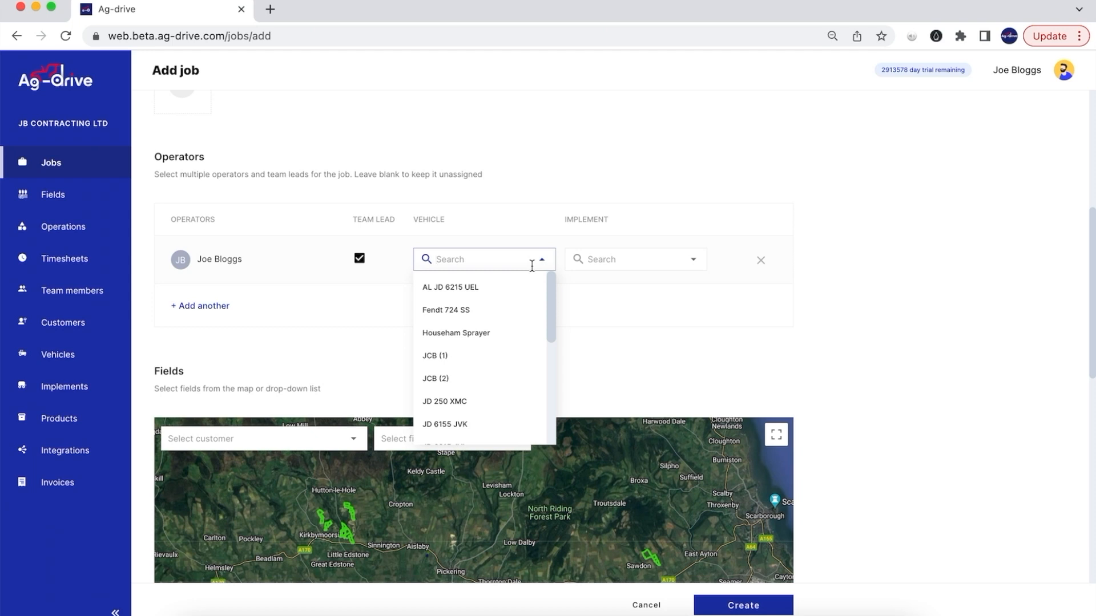
click(517, 310)
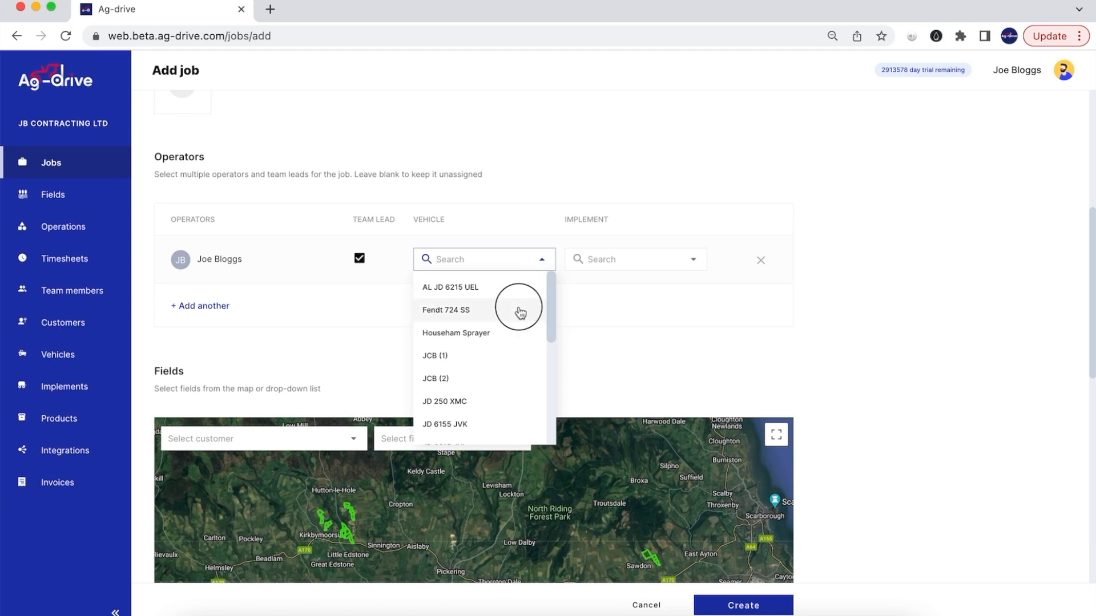
click(656, 261)
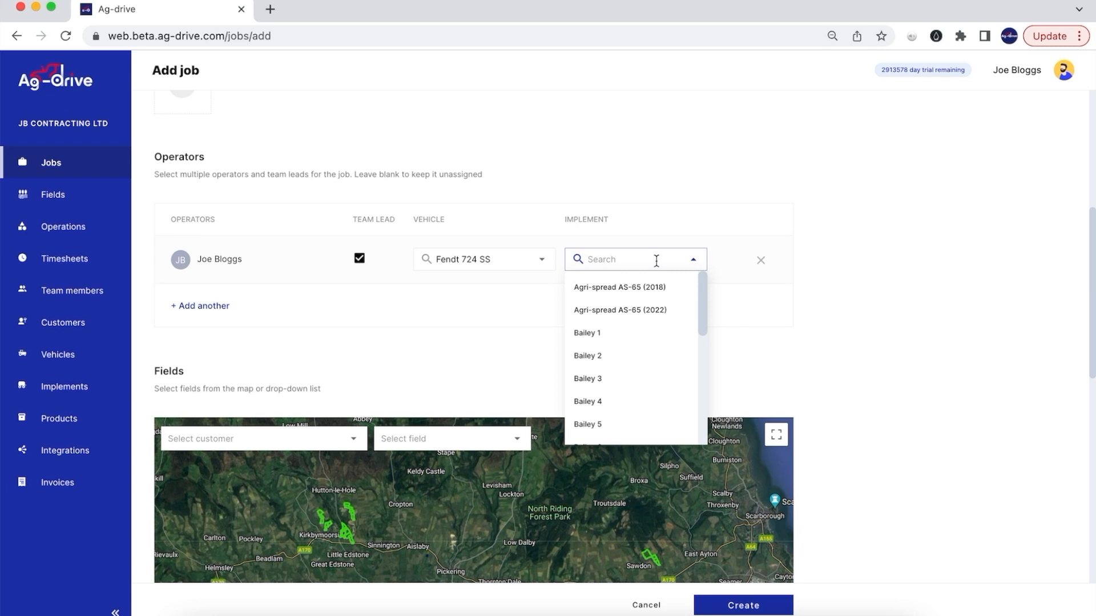
text(squa)
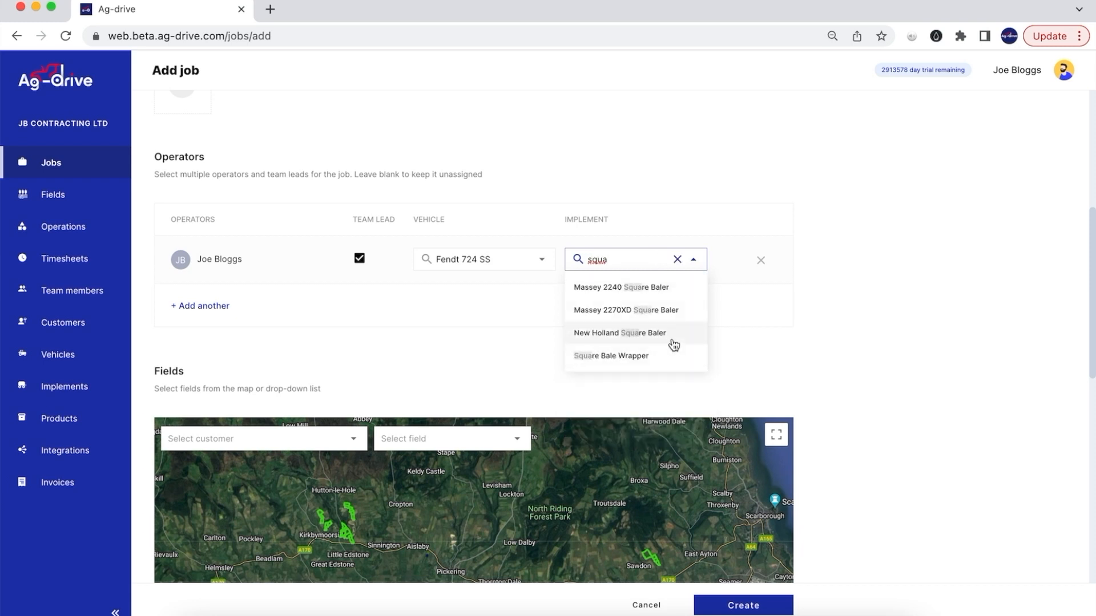
click(673, 341)
scroll(651, 375, down, 3)
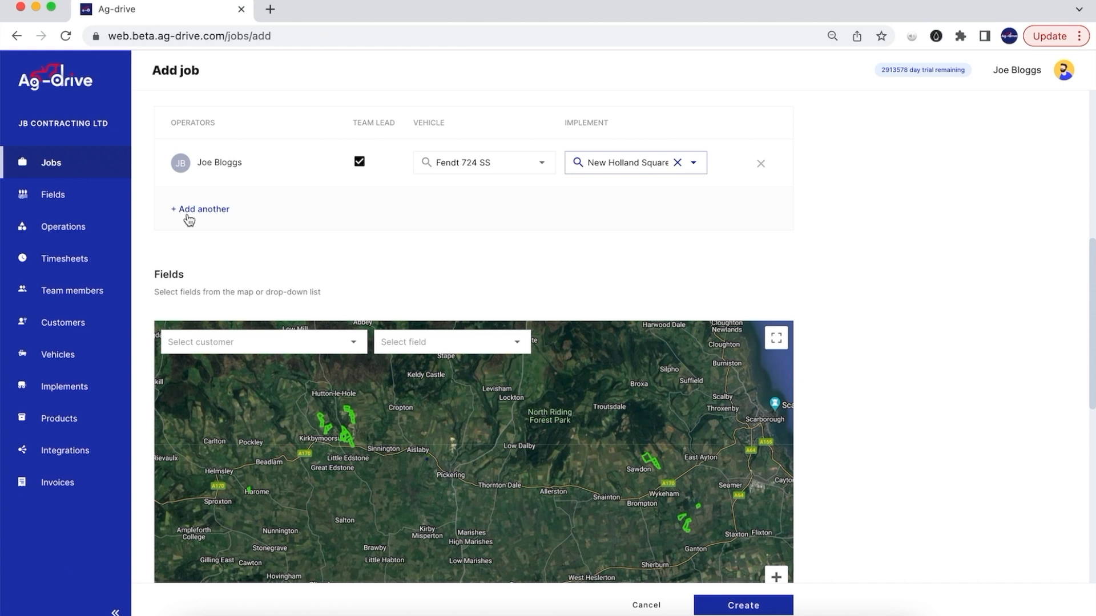
- Select fields BH5 (25.60 acre) and BH9 (10.67 acre) on the map, totalling 36.27 acres
scroll(948, 433, down, 3)
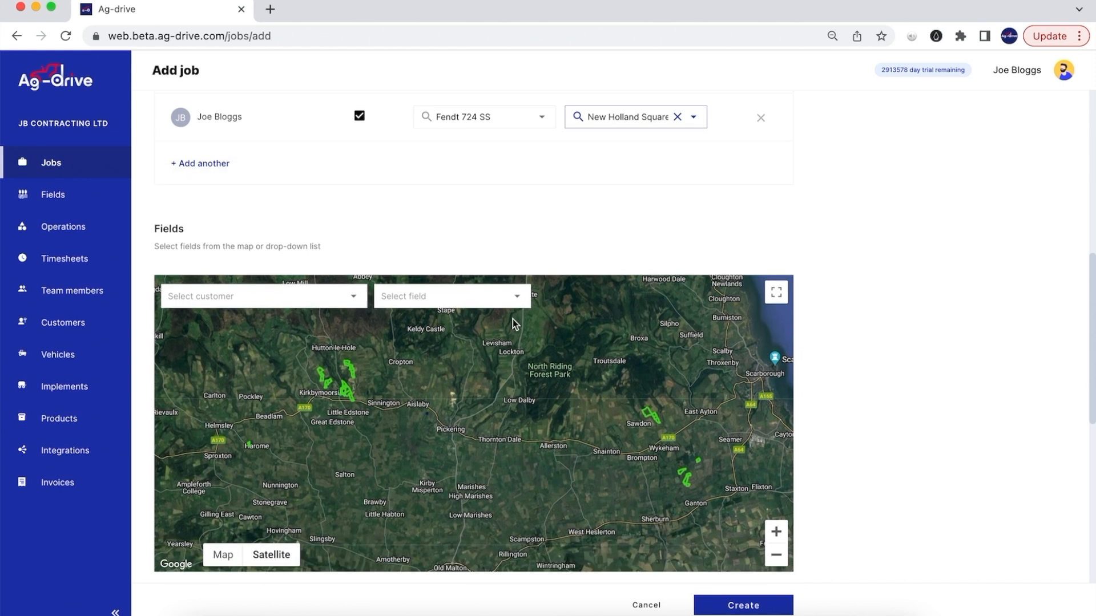
scroll(947, 429, down, 1)
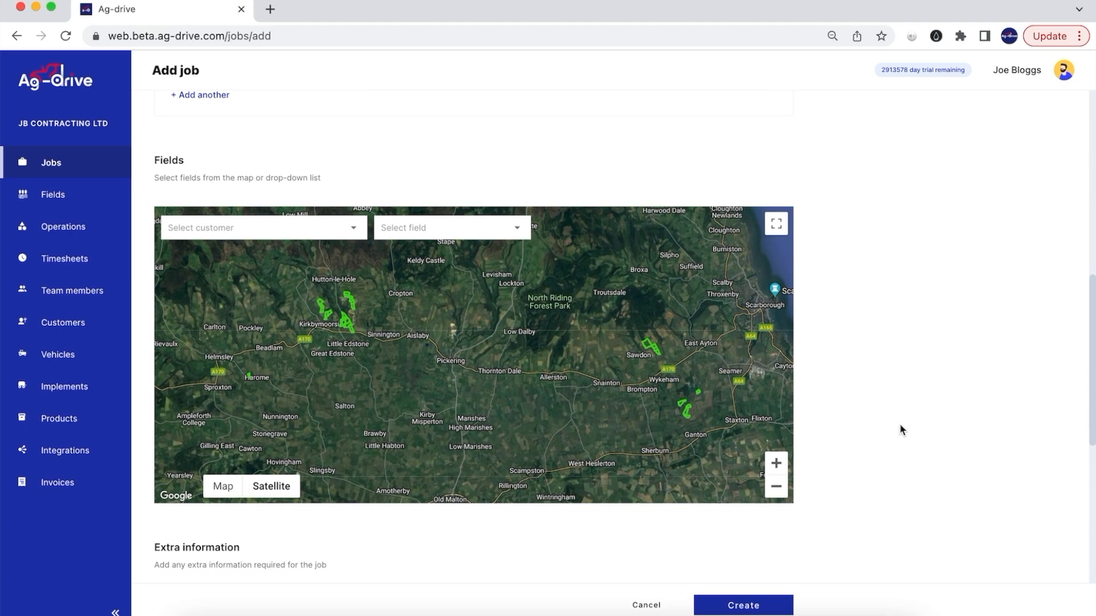
scroll(335, 328, up, 3)
drag(424, 342, 522, 387)
scroll(464, 386, up, 2)
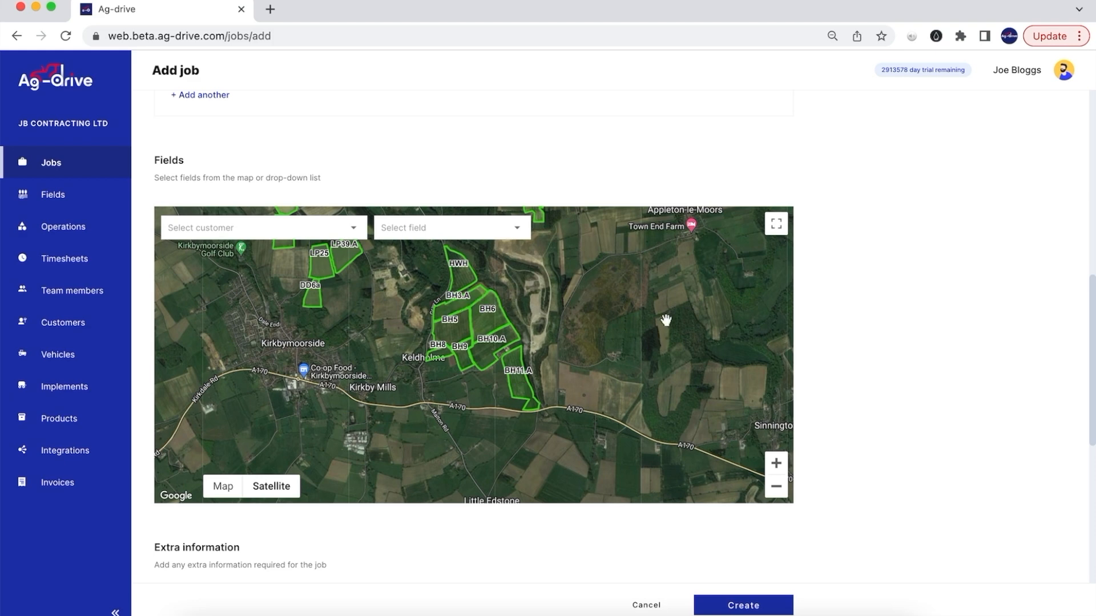
scroll(941, 387, down, 3)
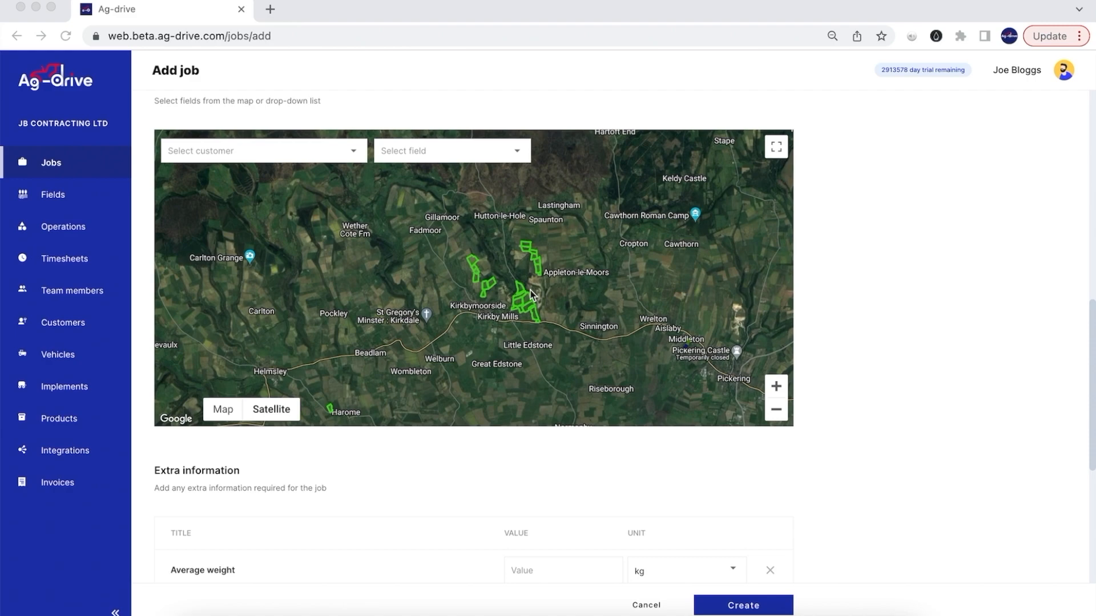
scroll(520, 330, up, 5)
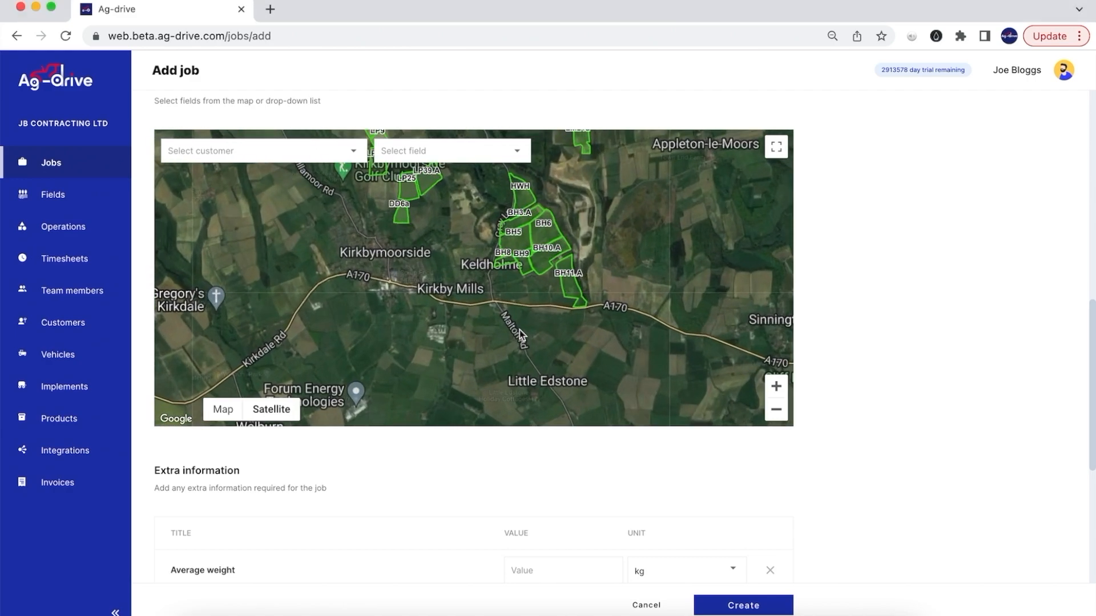
scroll(533, 284, up, 4)
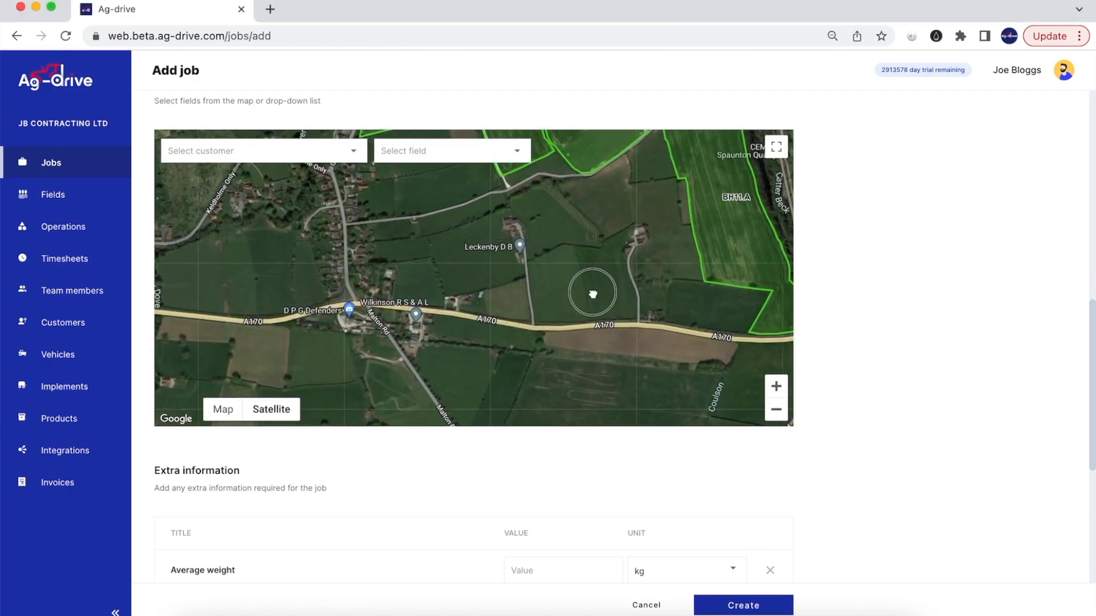
click(456, 222)
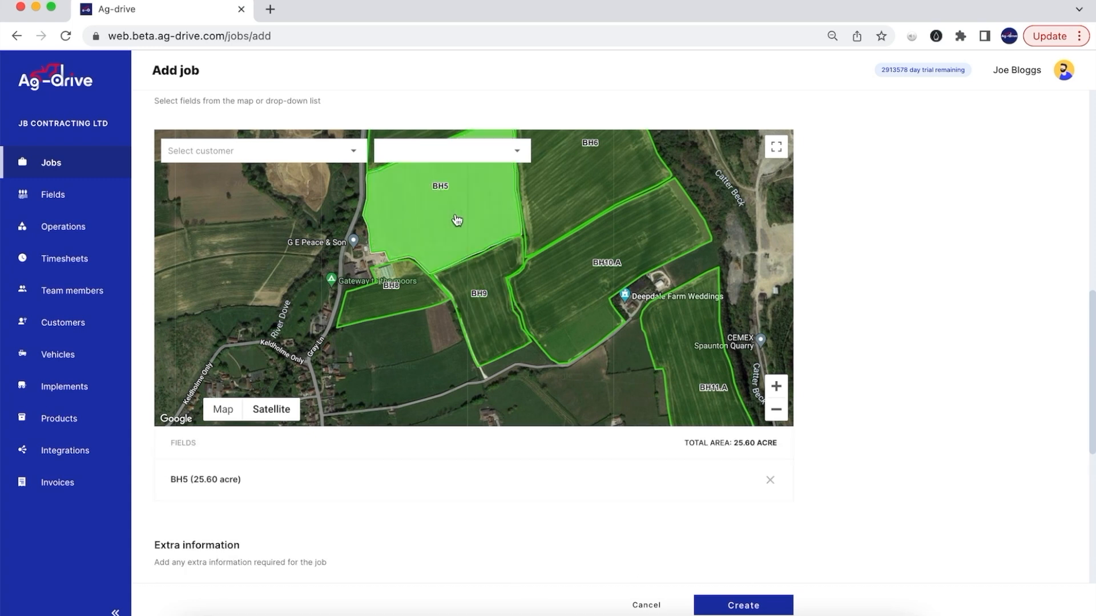
click(504, 326)
scroll(951, 352, down, 2)
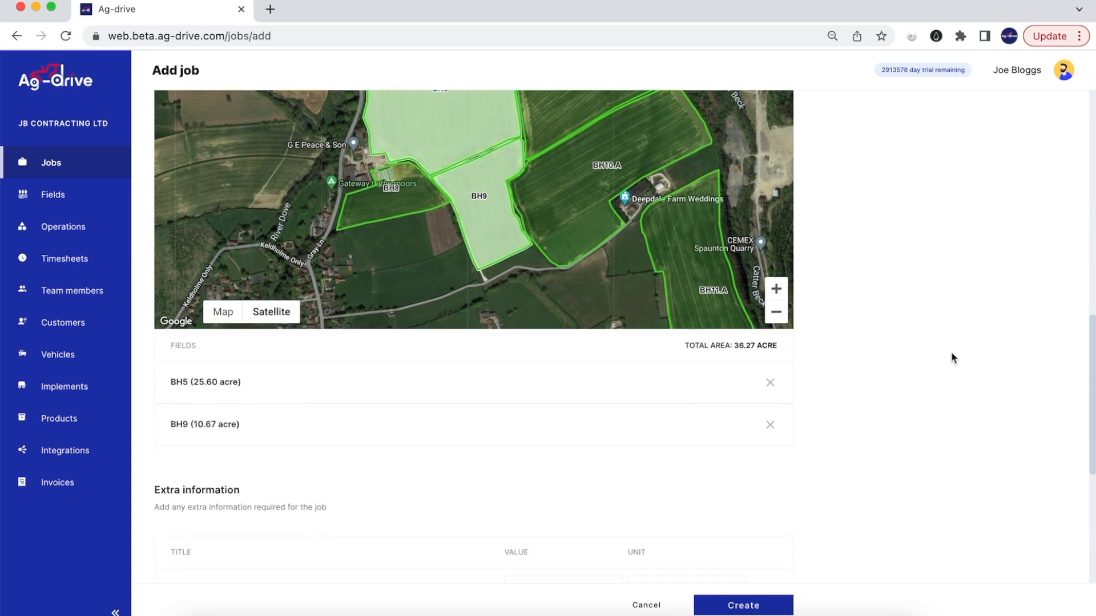
scroll(951, 358, down, 3)
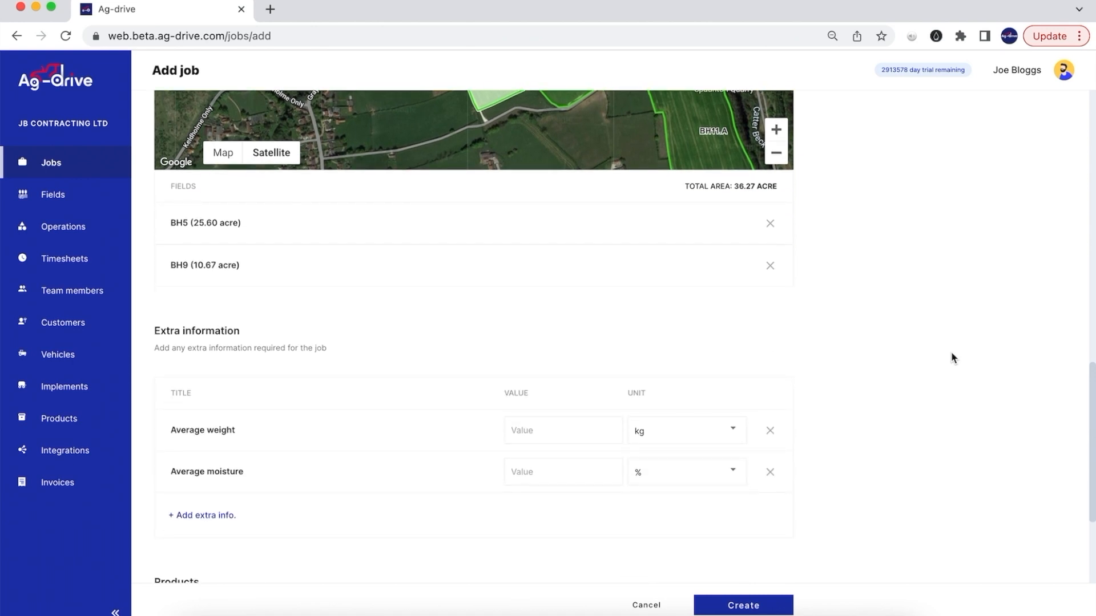
scroll(951, 357, down, 2)
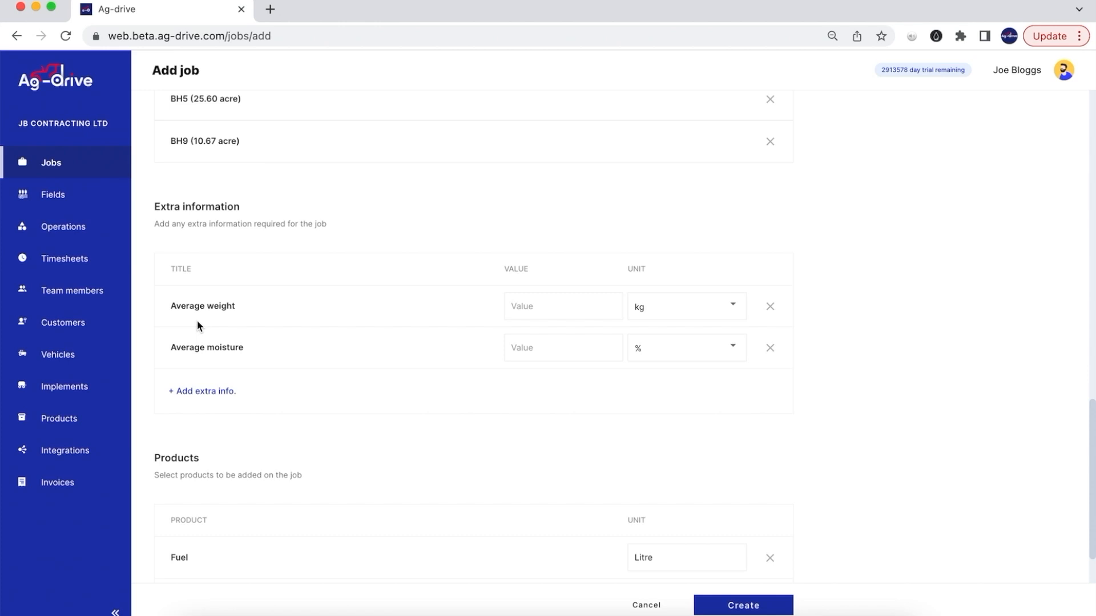
- Add an extra-information entry, then open and close the product search without choosing
click(207, 393)
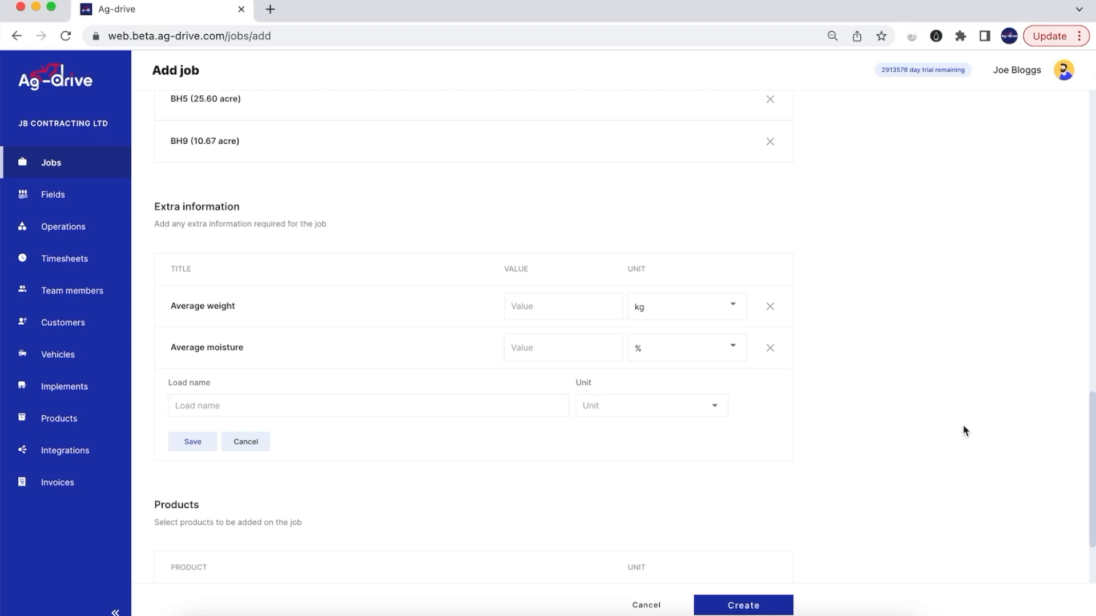
scroll(915, 433, down, 3)
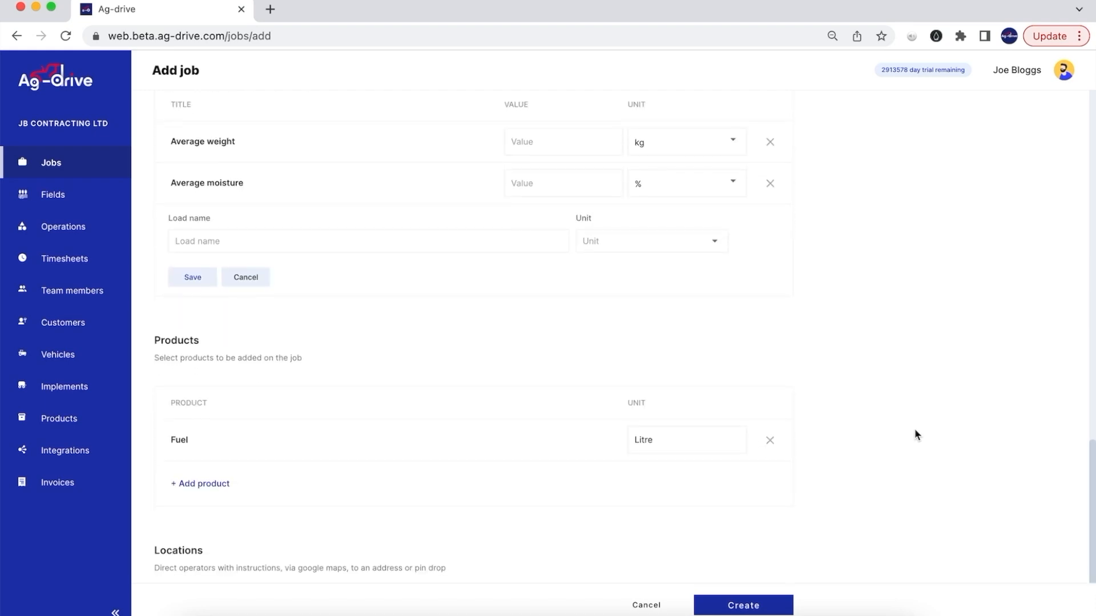
scroll(915, 435, down, 2)
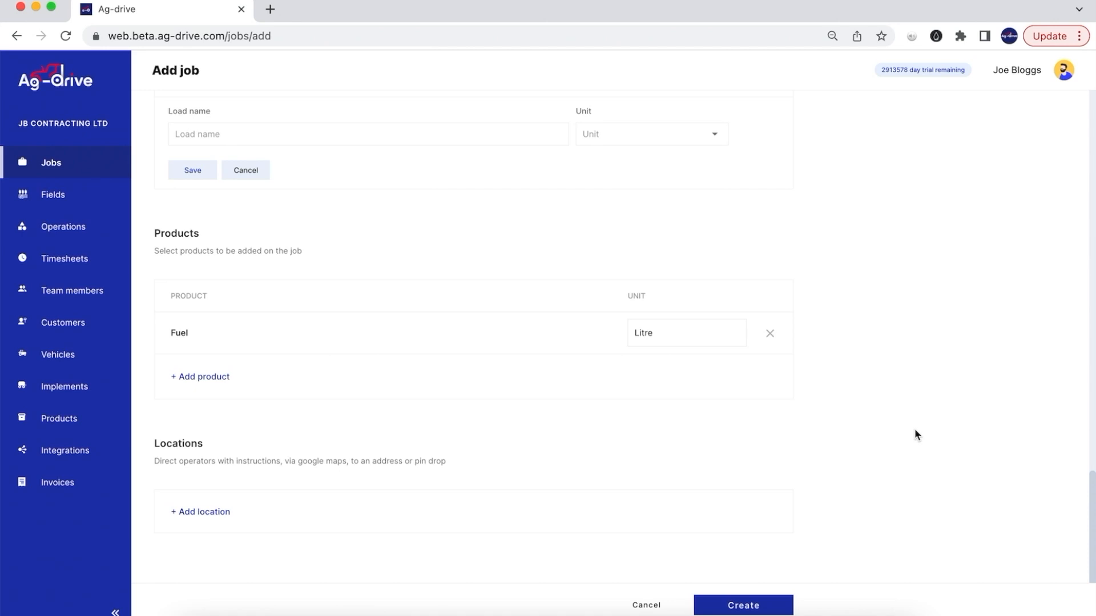
click(203, 377)
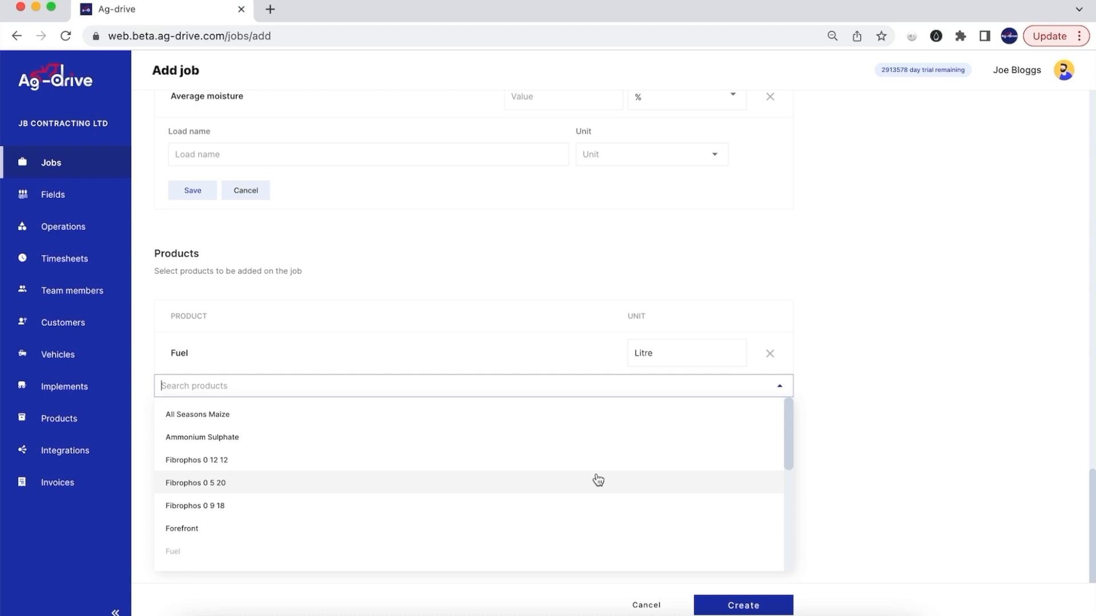
click(933, 362)
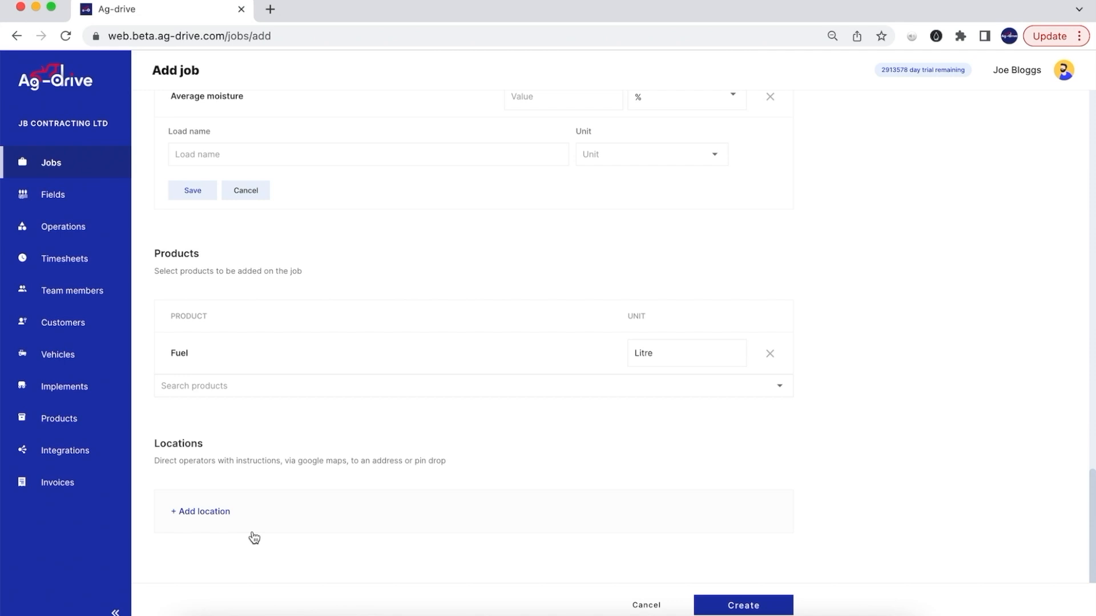
- Start a Drop pin location and move the map toward the Hovingham fields
click(189, 513)
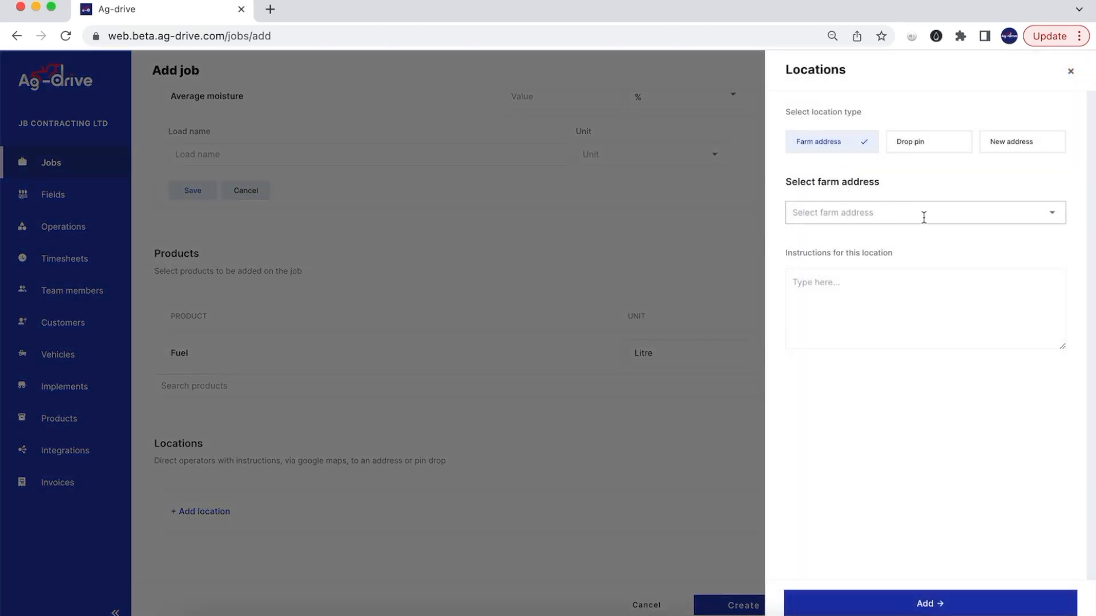
click(950, 148)
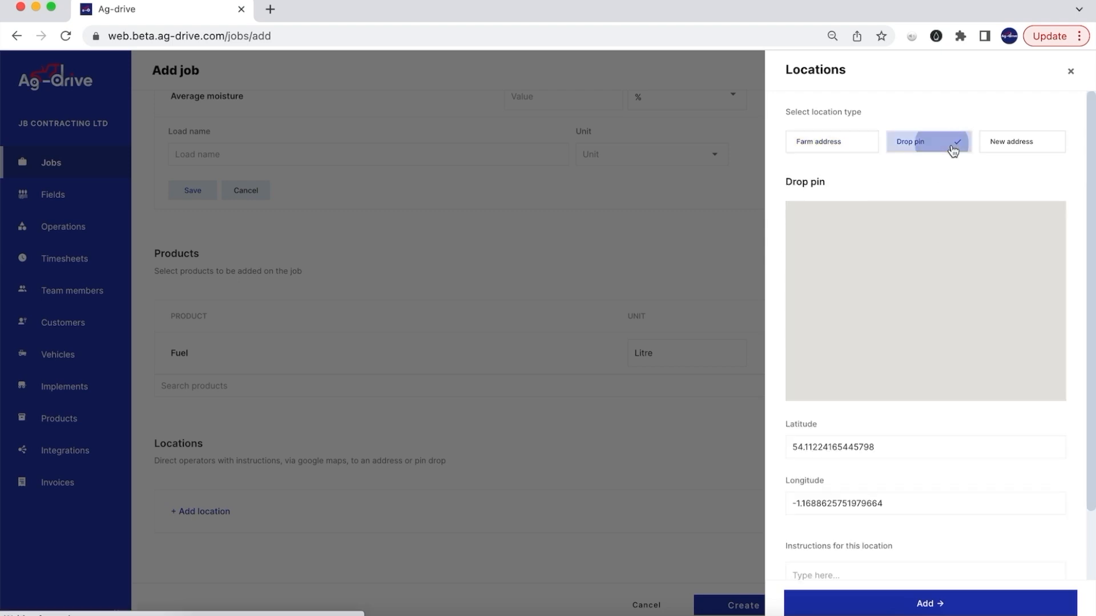
scroll(942, 313, down, 3)
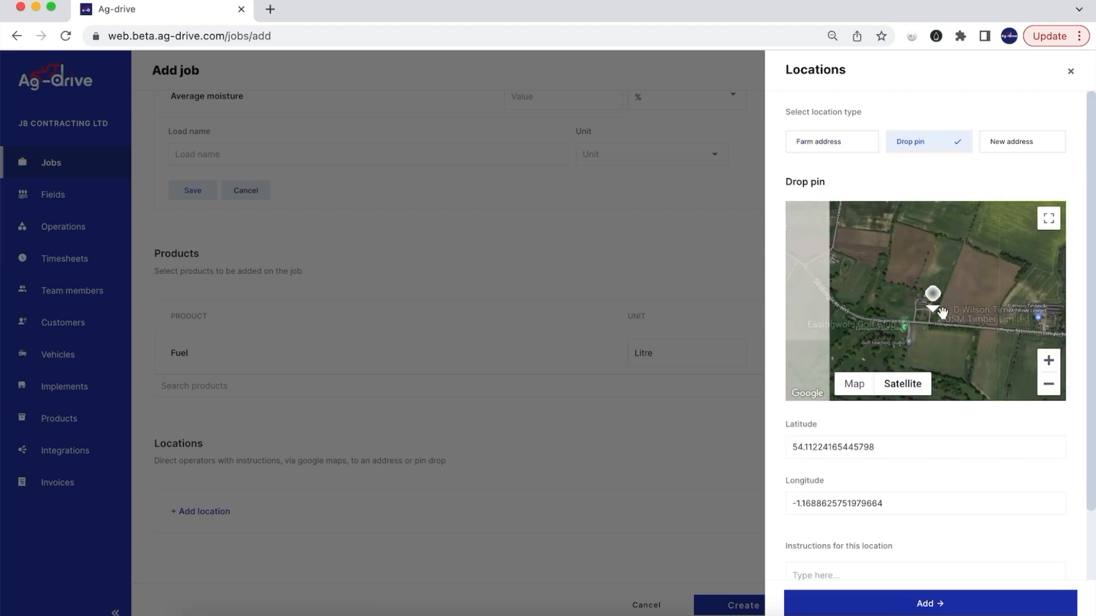
drag(979, 300, 800, 295)
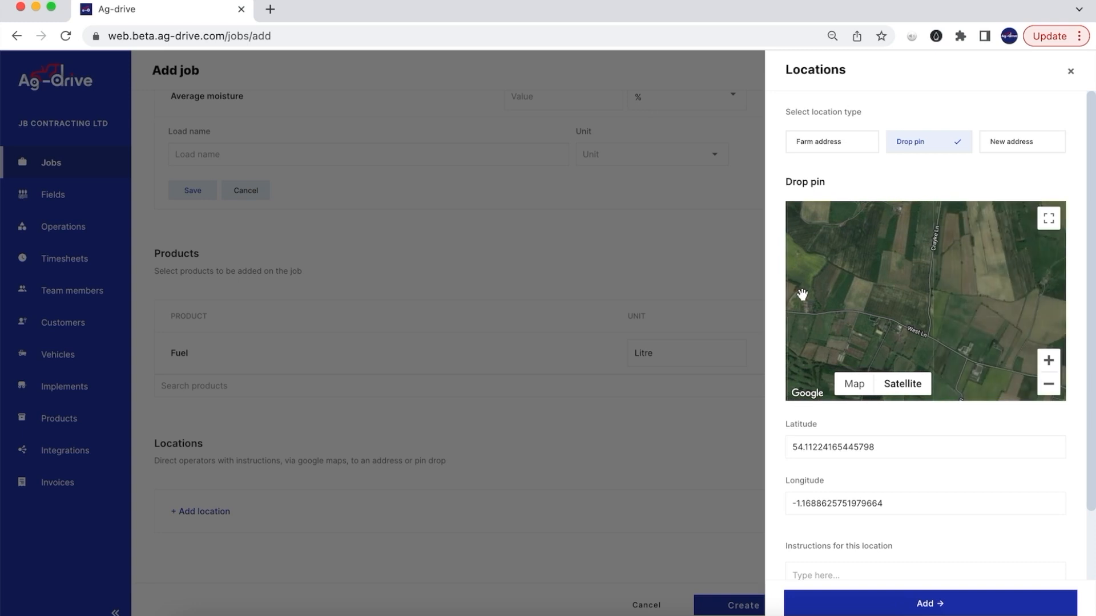
drag(922, 327, 916, 292)
scroll(970, 306, down, 4)
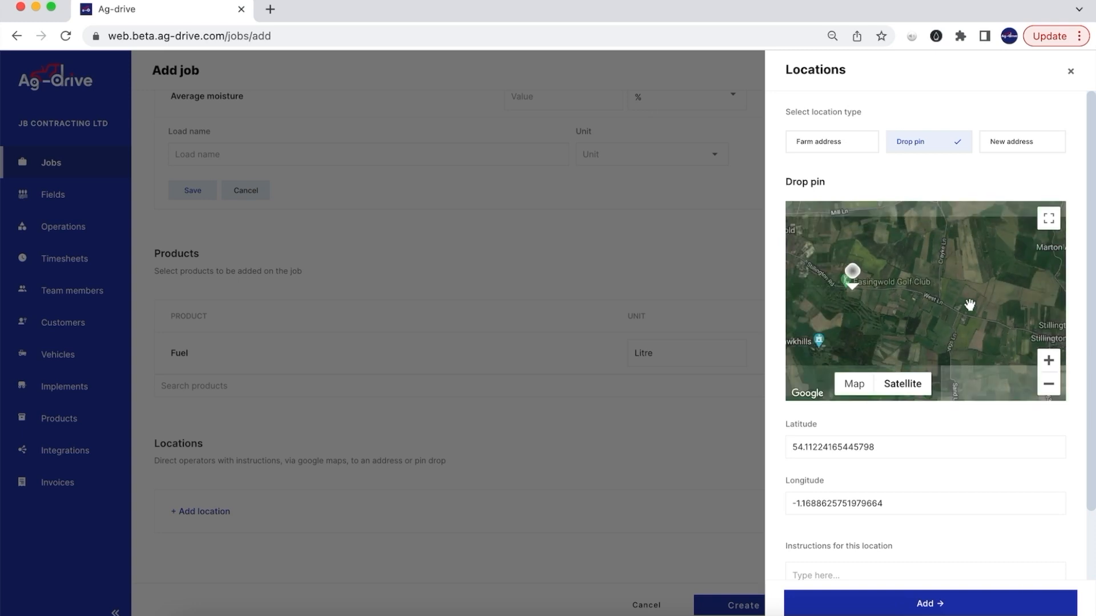
scroll(969, 304, down, 4)
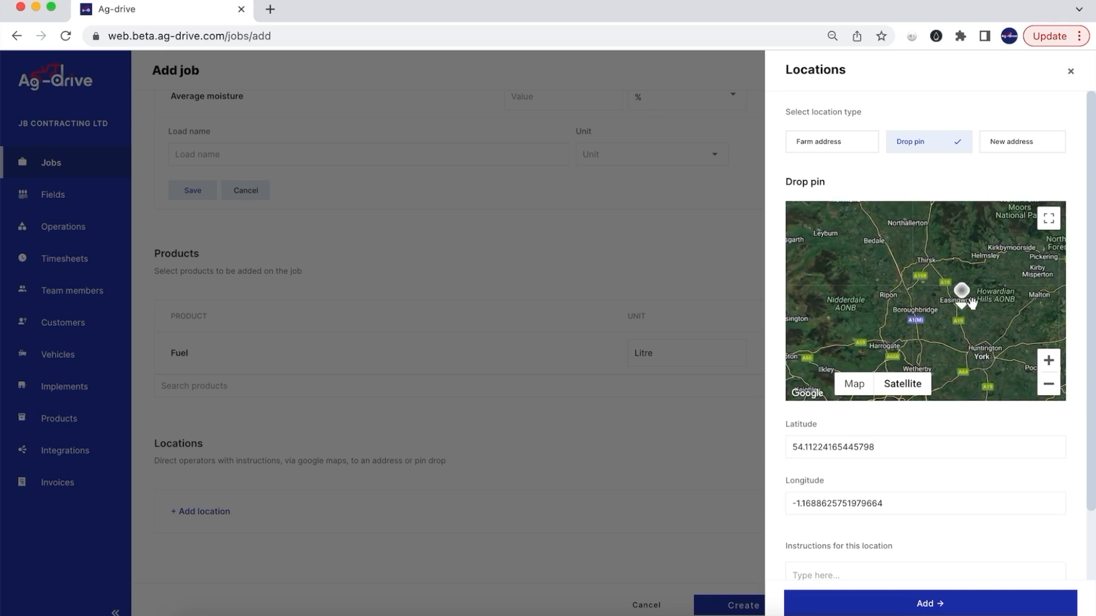
drag(1009, 280, 942, 298)
scroll(942, 298, up, 5)
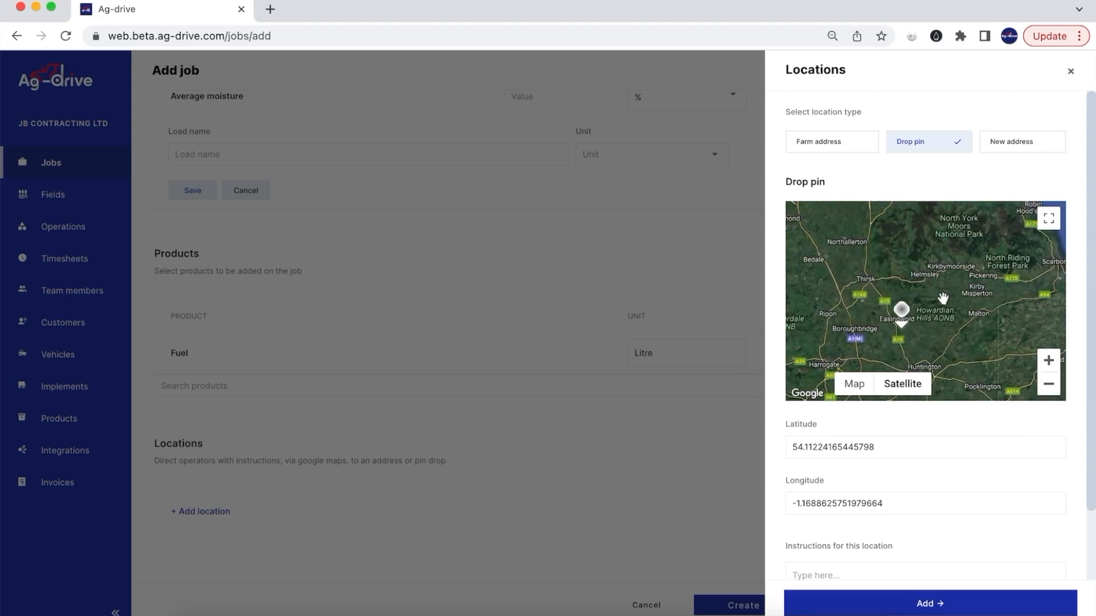
scroll(943, 299, up, 5)
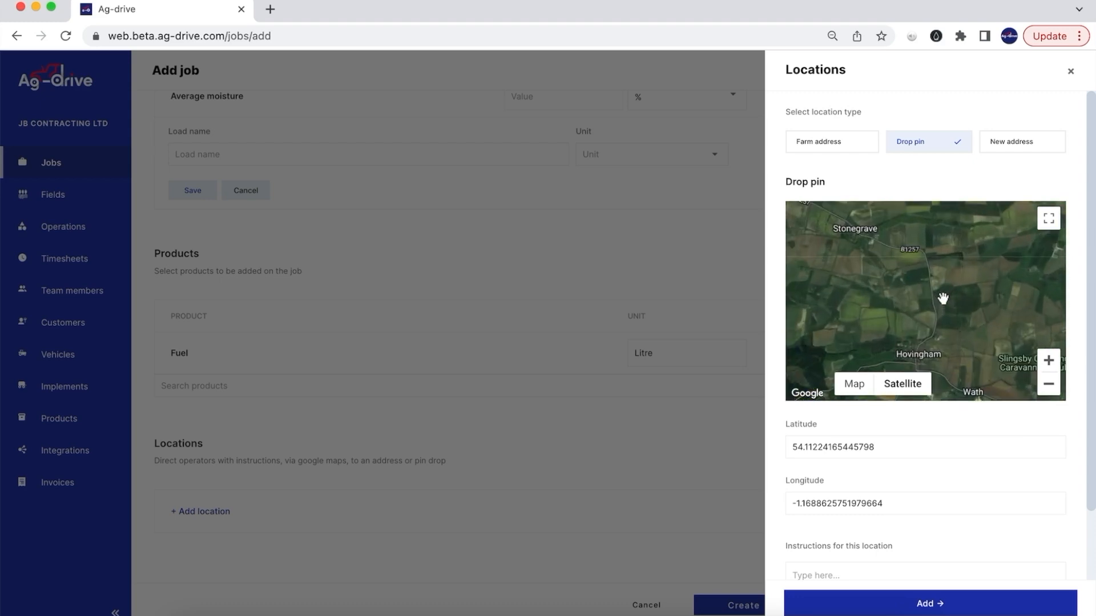
- Drop the pin on the target field and enter the gate code as its instructions
click(898, 266)
drag(897, 266, 899, 297)
click(913, 276)
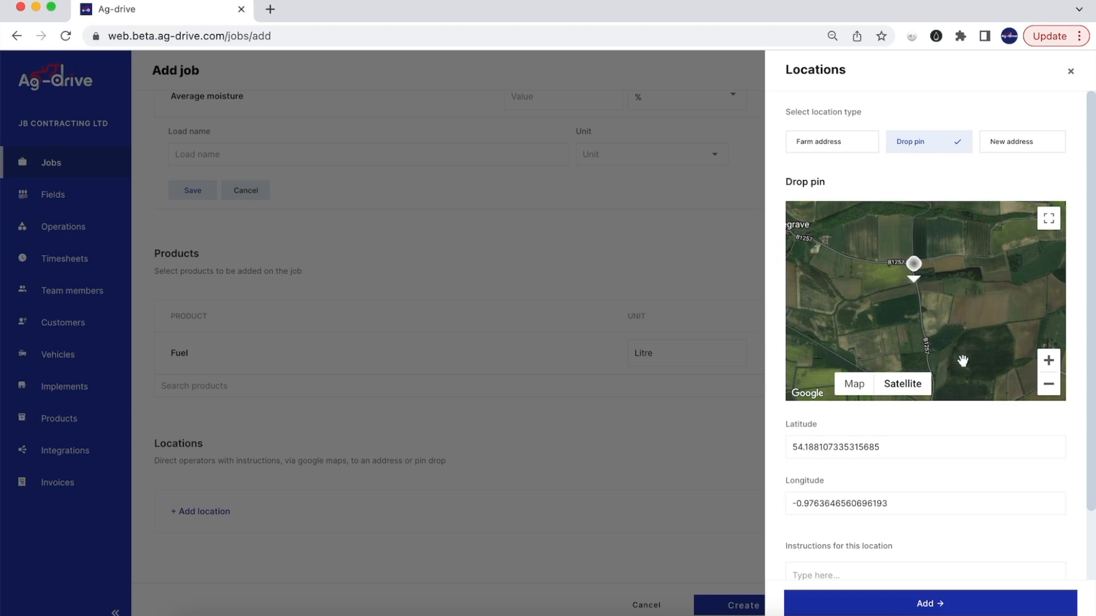
scroll(944, 497, down, 2)
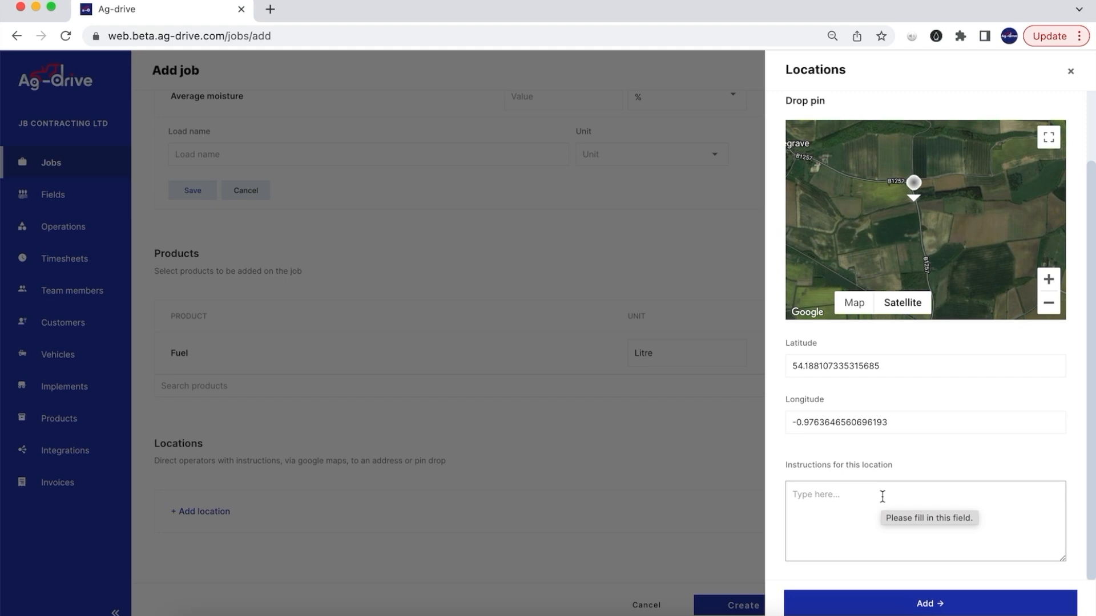
click(881, 496)
text(gate )
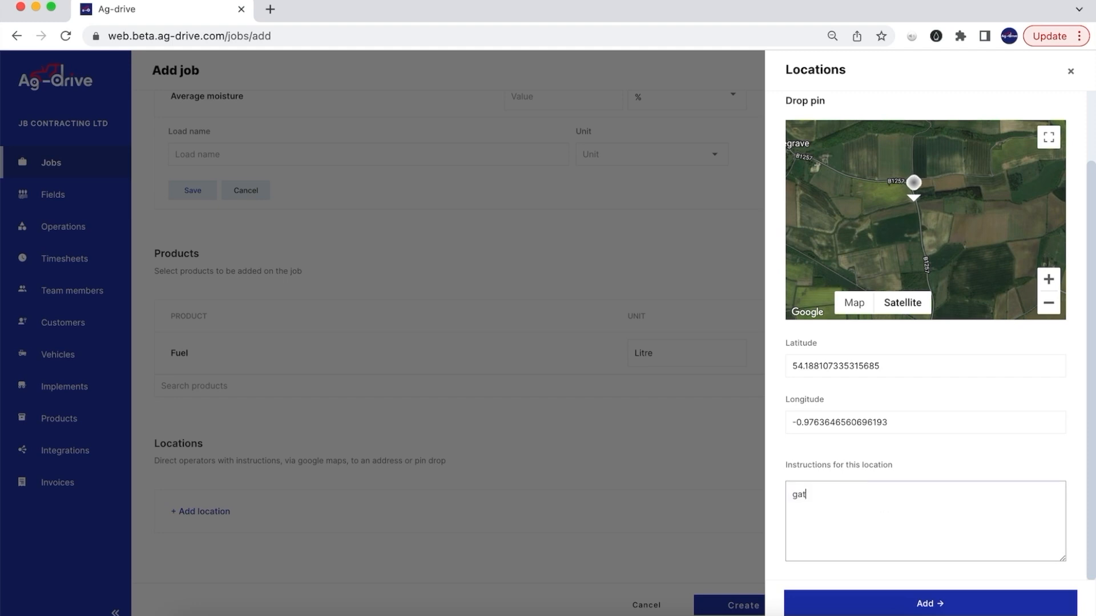
text(code 1234)
scroll(681, 482, down, 2)
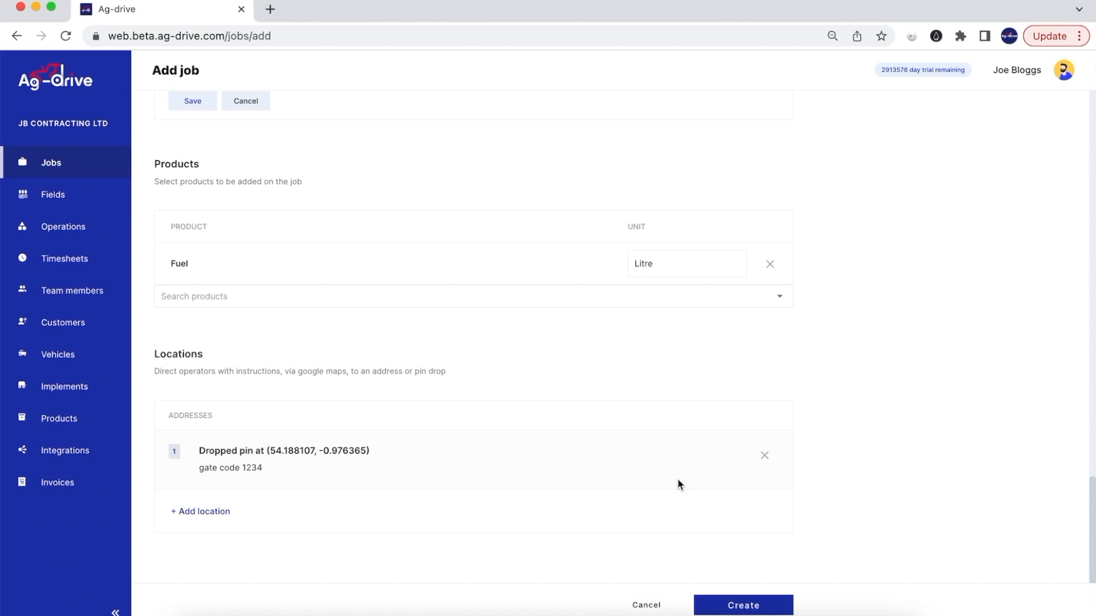
- Review the form, create the Example farms baling job, and return to Jobs
scroll(976, 323, up, 20)
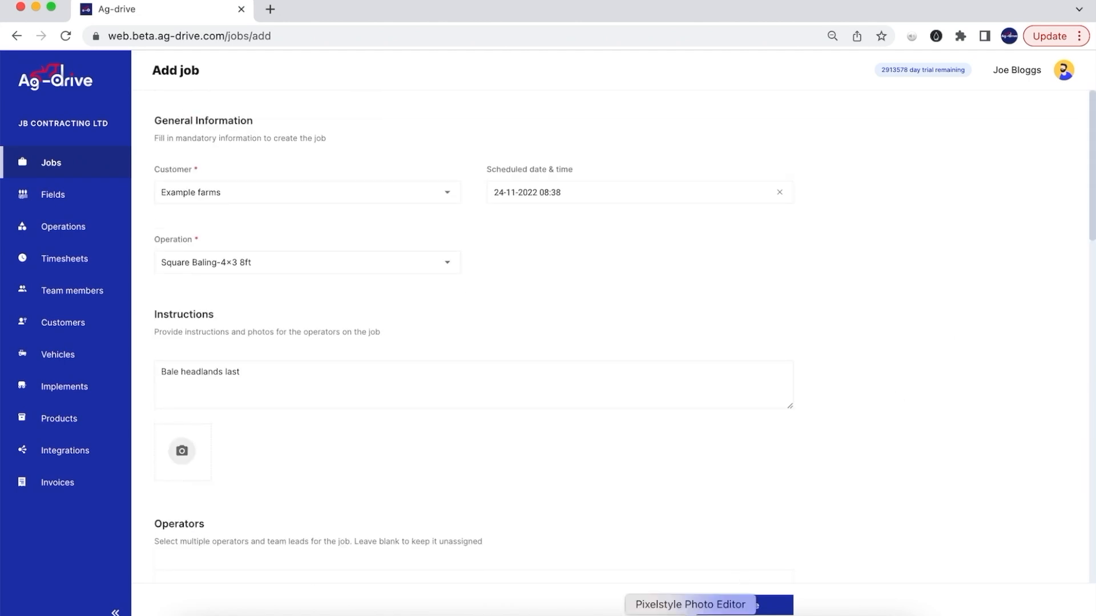
click(759, 611)
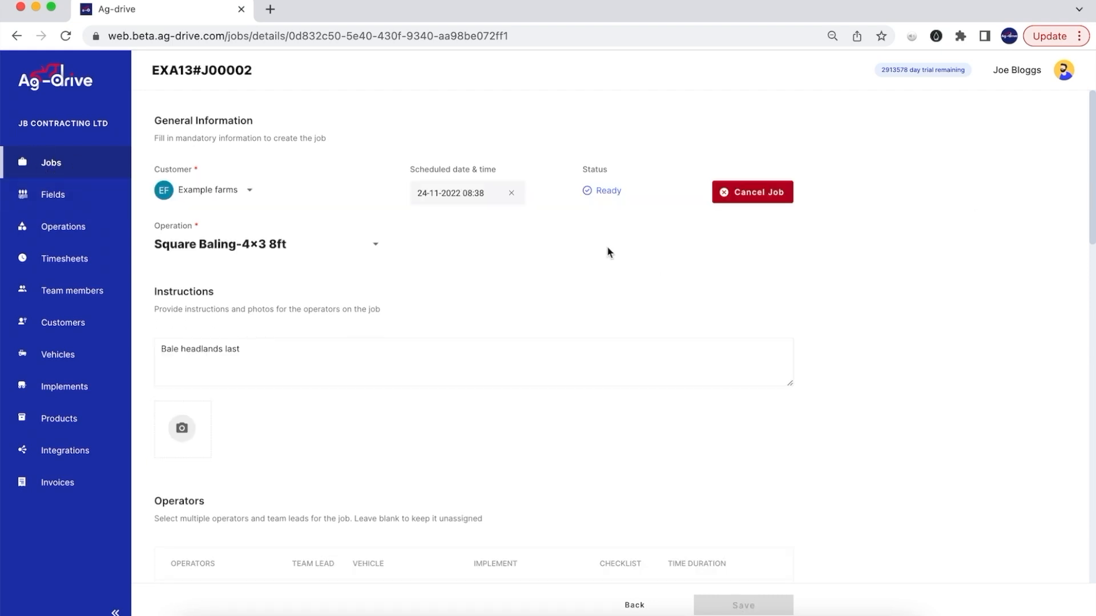
click(89, 163)
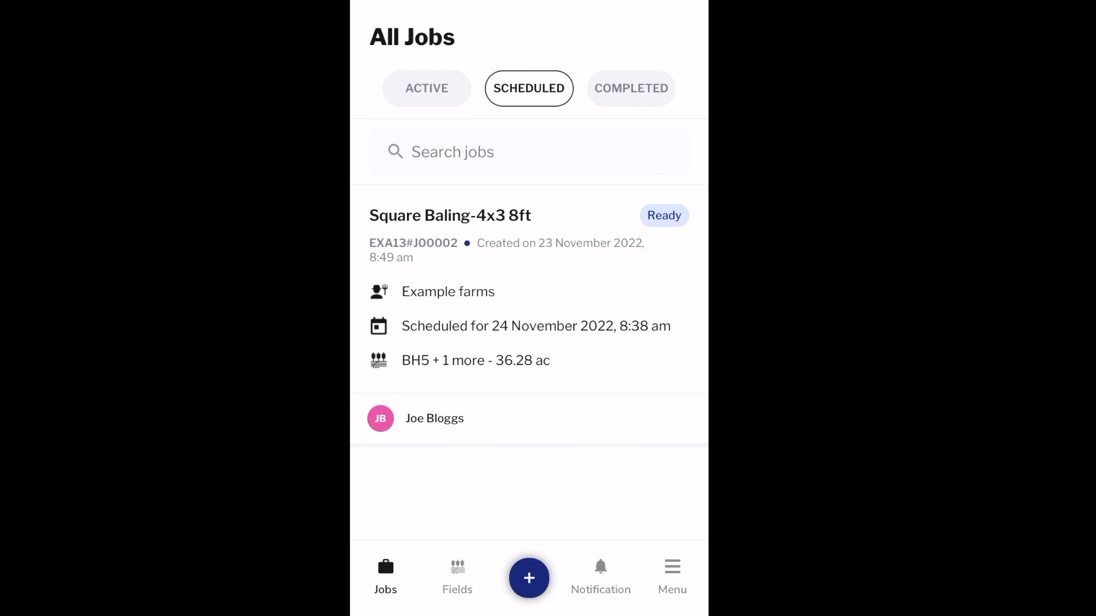
- Schedule a new job in the mobile app for customer DEF Farming Ltd
click(529, 578)
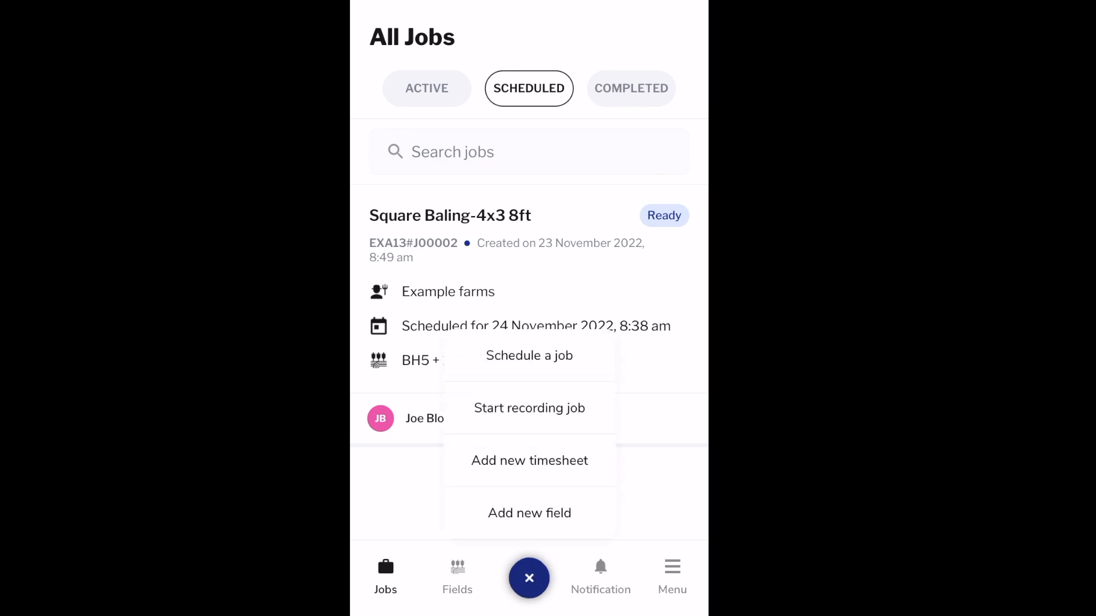
click(529, 460)
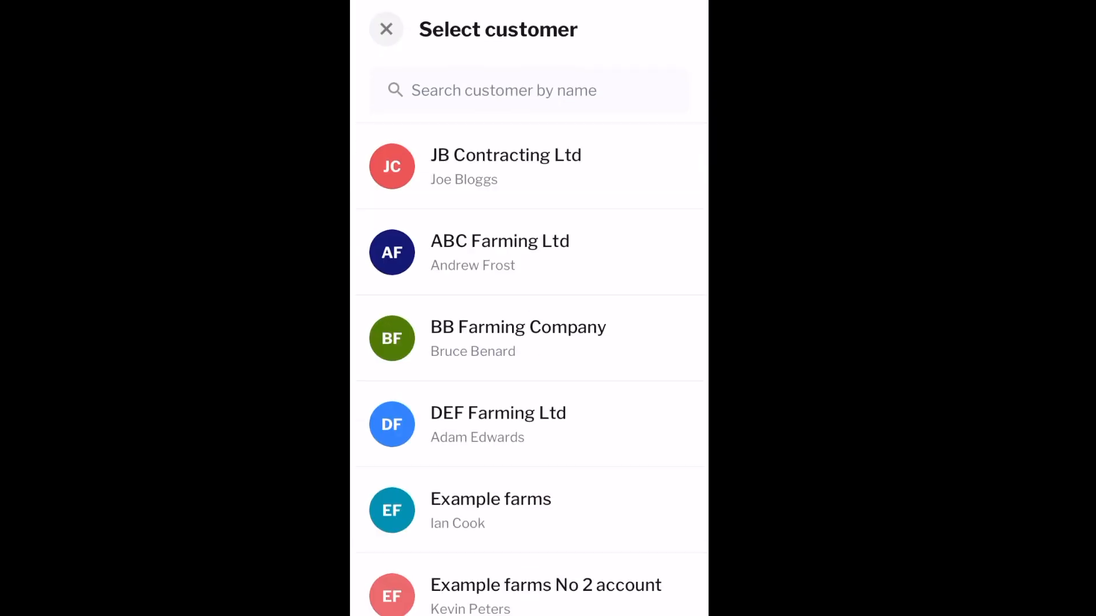
scroll(529, 371, down, 2)
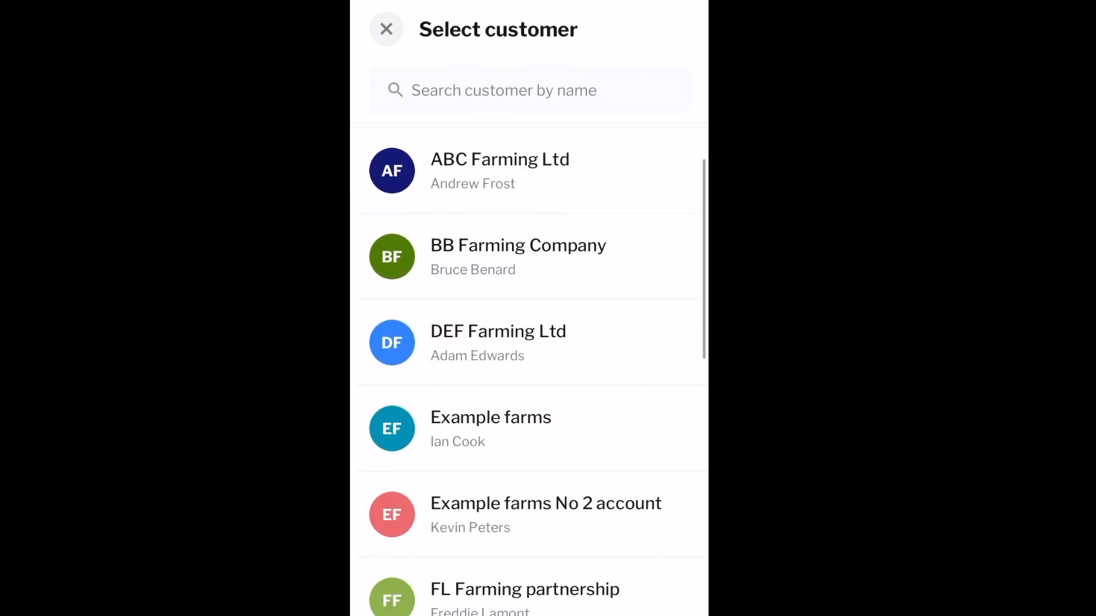
click(498, 343)
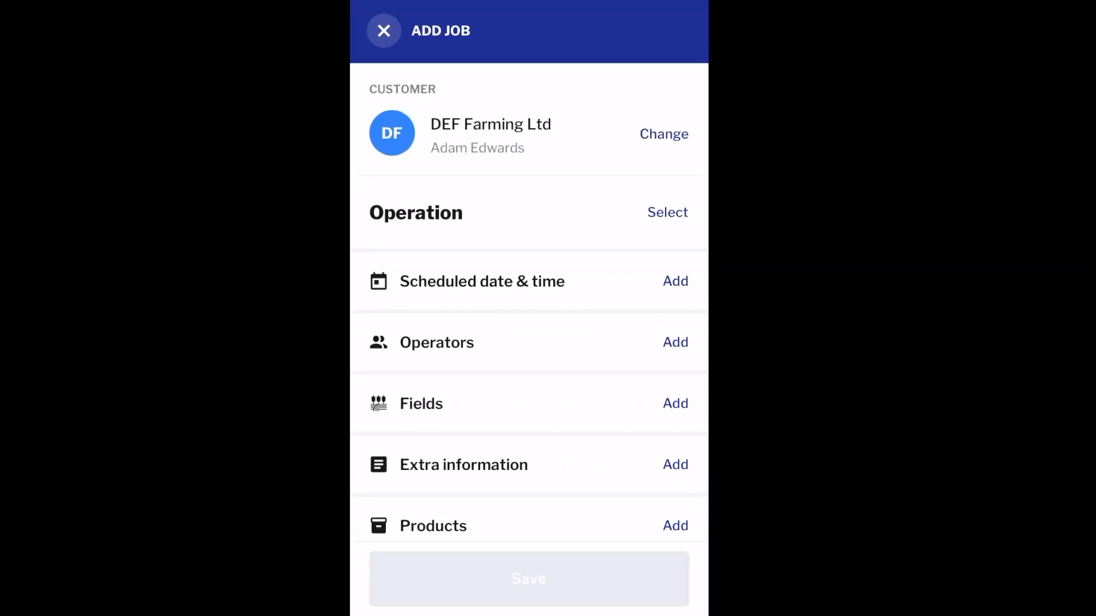
- Set the job's operation to Drilling-Combination Drilling
click(667, 212)
scroll(529, 343, down, 4)
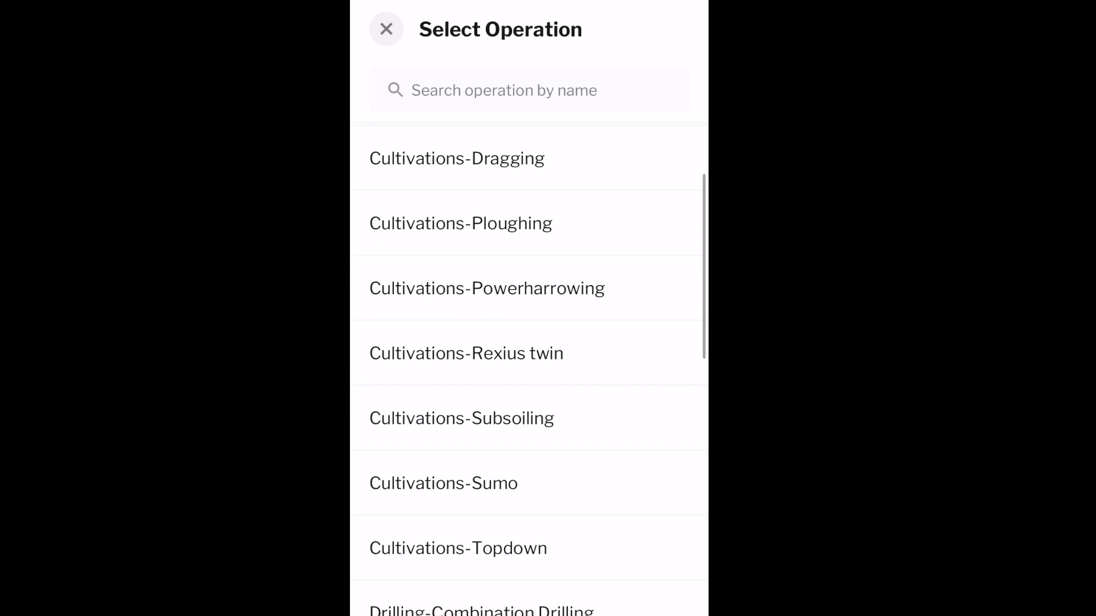
scroll(529, 365, down, 2)
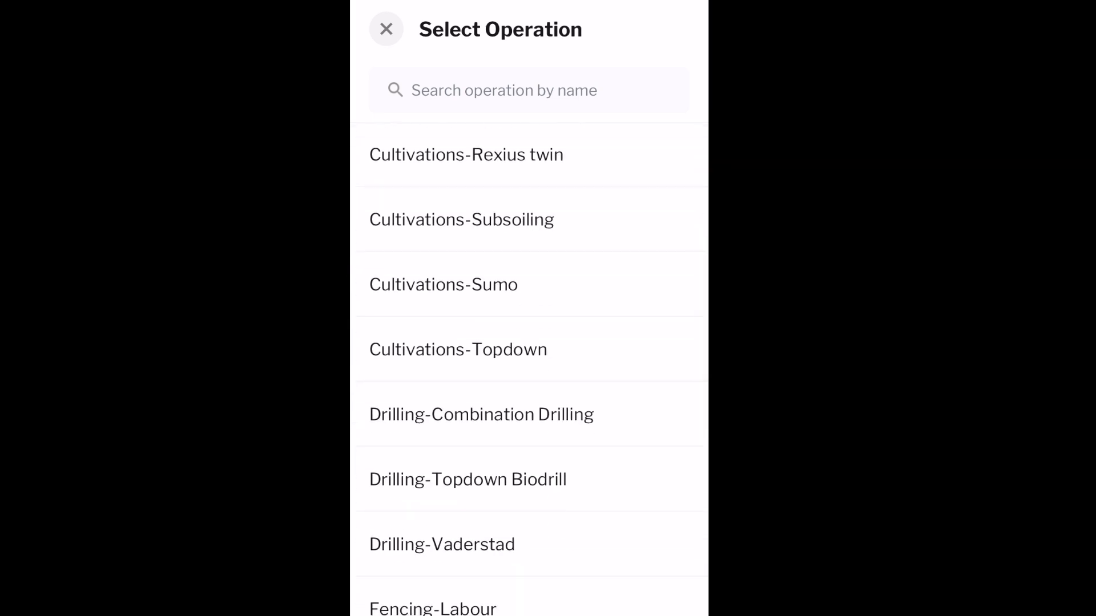
click(482, 415)
scroll(529, 342, down, 1)
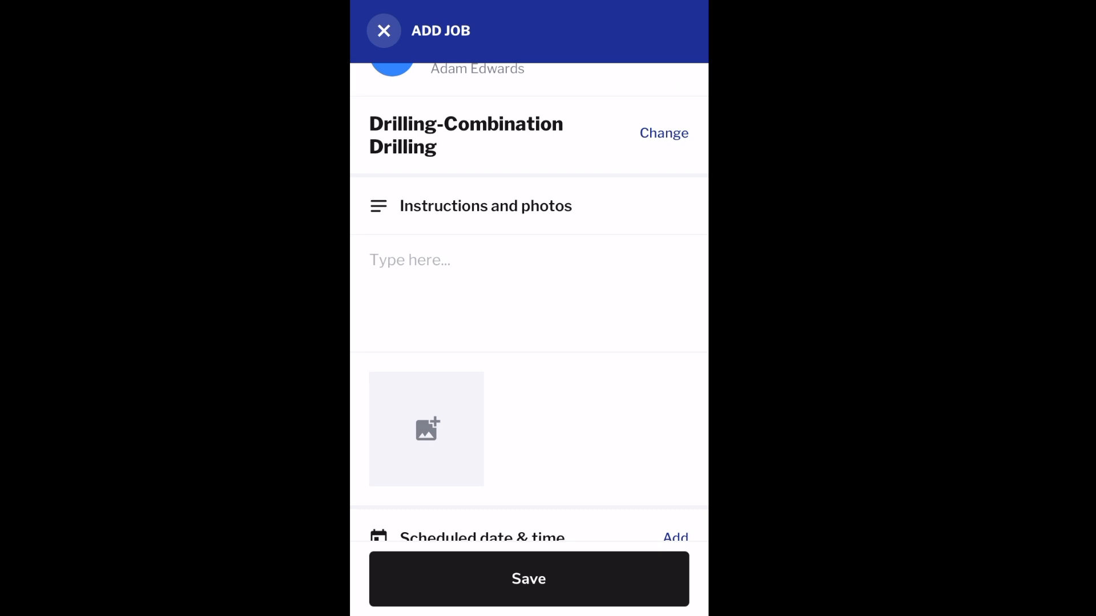
scroll(529, 308, down, 5)
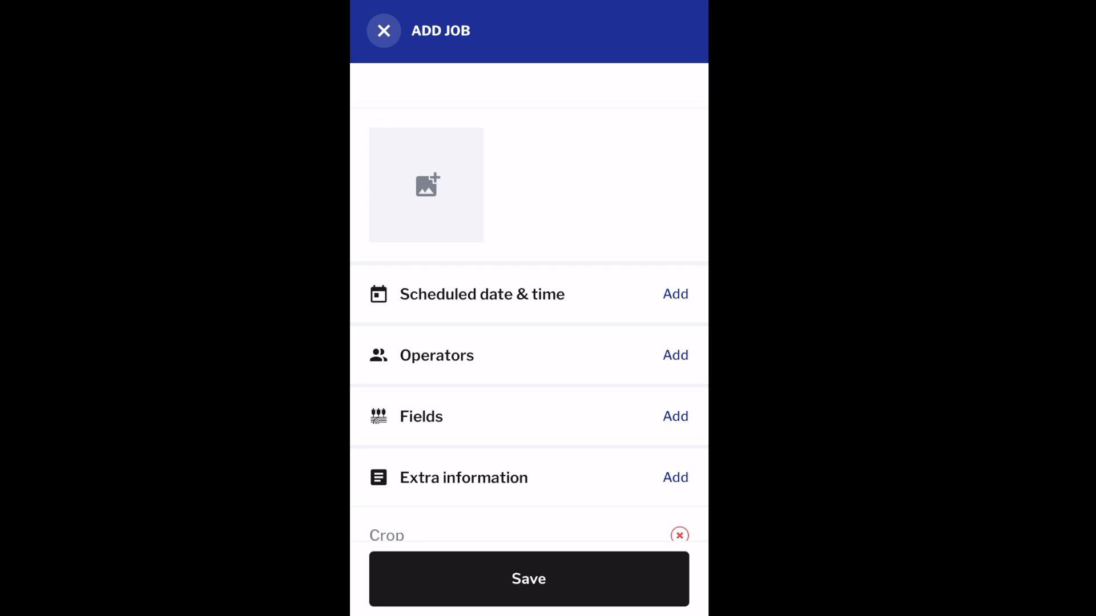
- Assign and confirm the first listed operator on the drilling job
scroll(529, 308, down, 2)
click(675, 242)
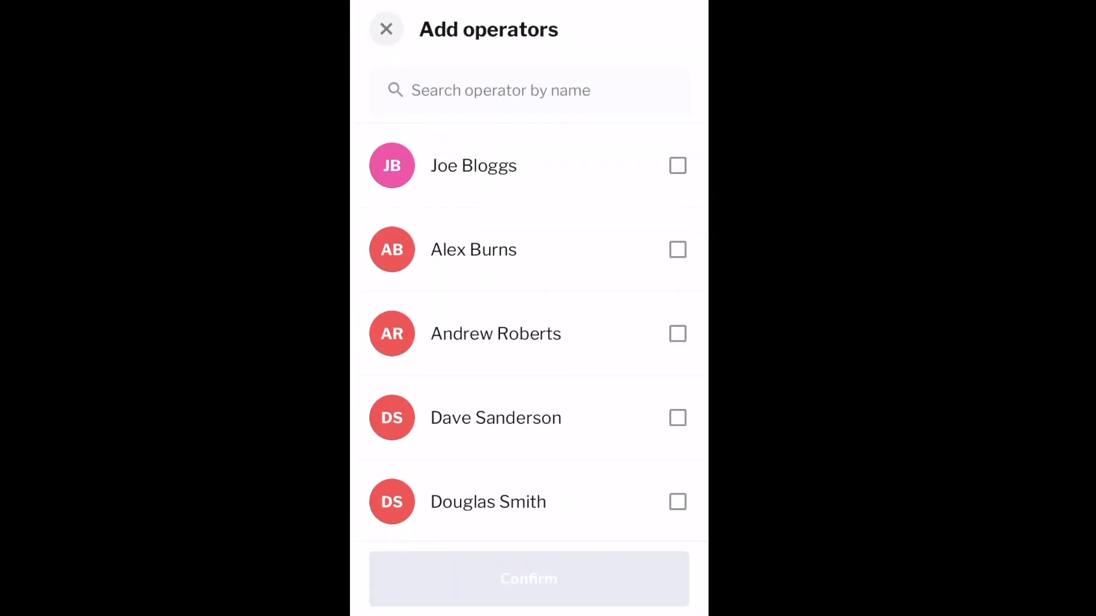
click(678, 165)
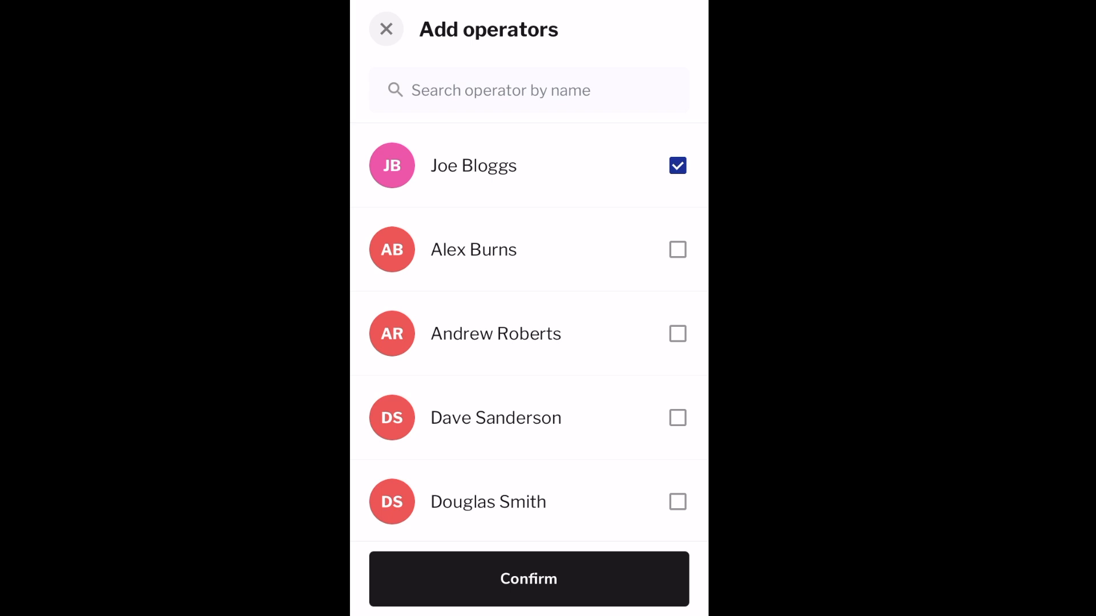
click(529, 579)
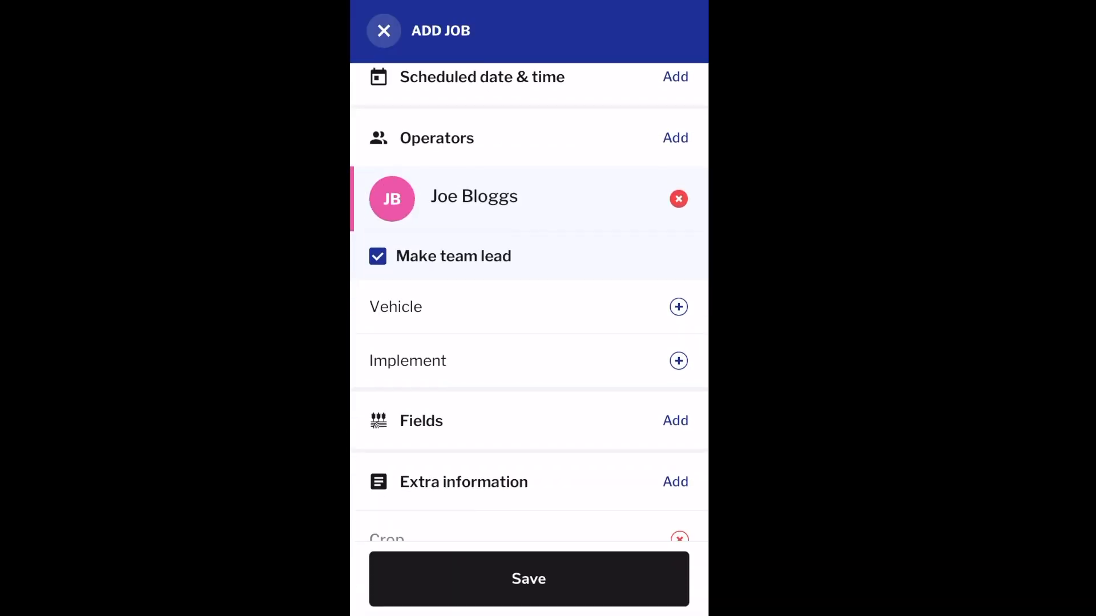
- Choose vehicle Fendt 724 SS and implement Lemken drill, then open the field map
click(678, 307)
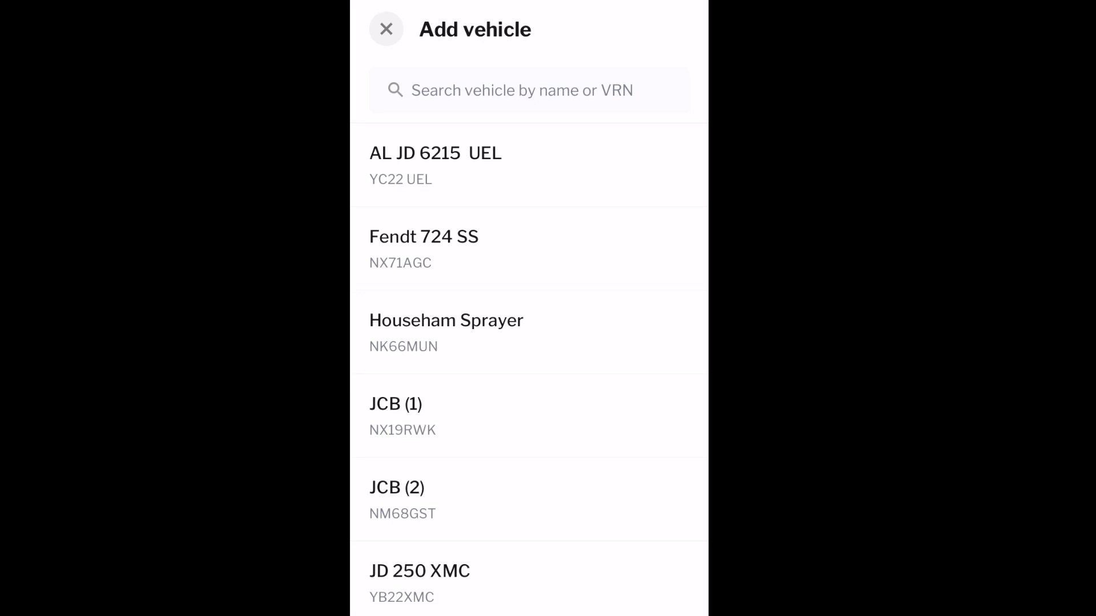
click(529, 249)
click(679, 389)
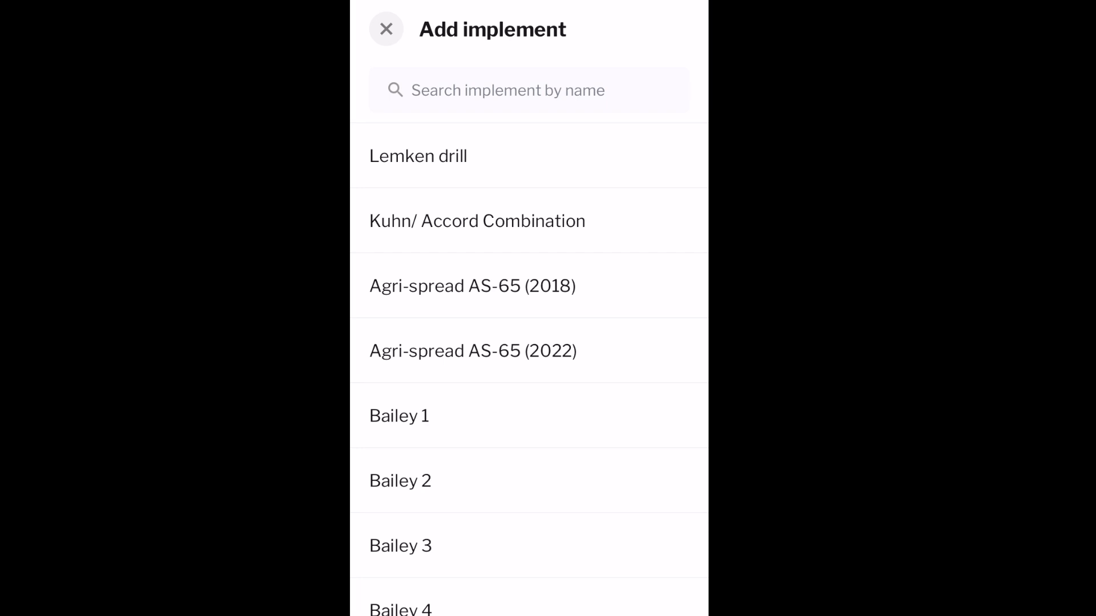
click(457, 156)
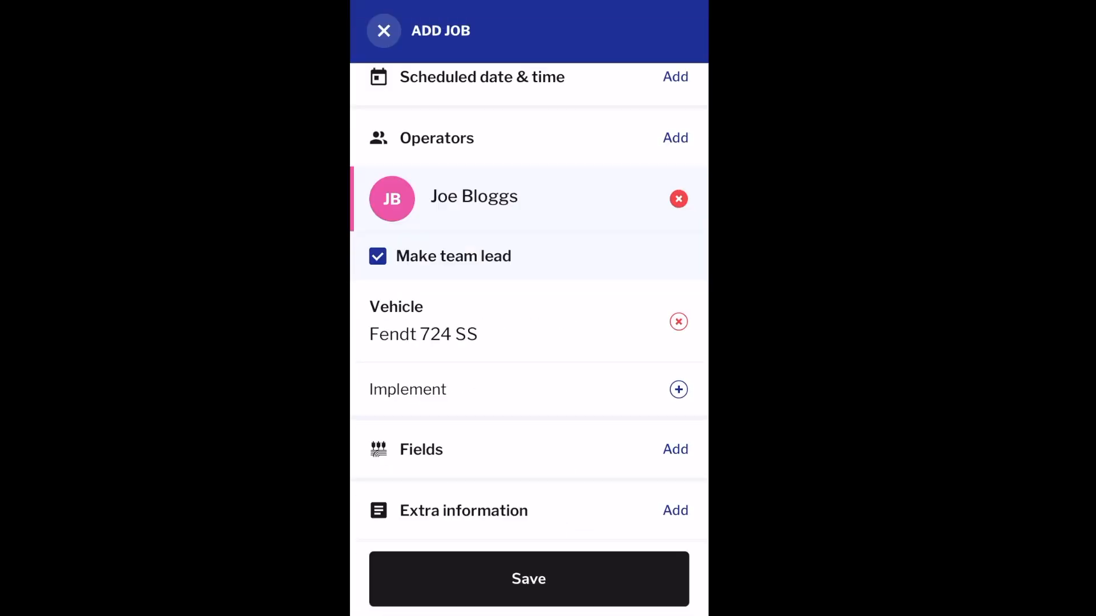
scroll(529, 342, down, 5)
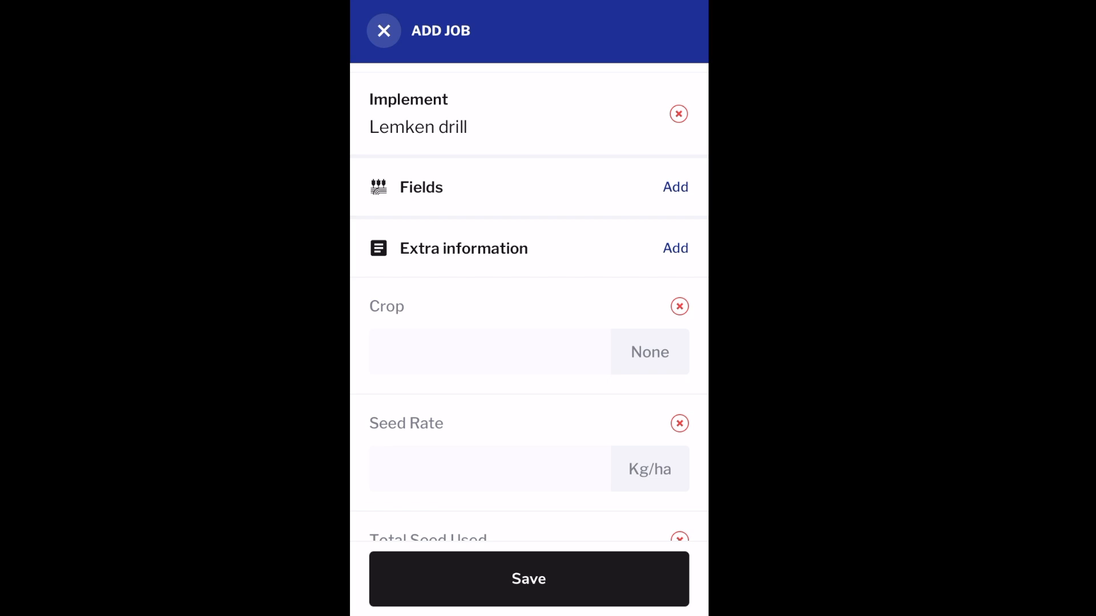
click(675, 187)
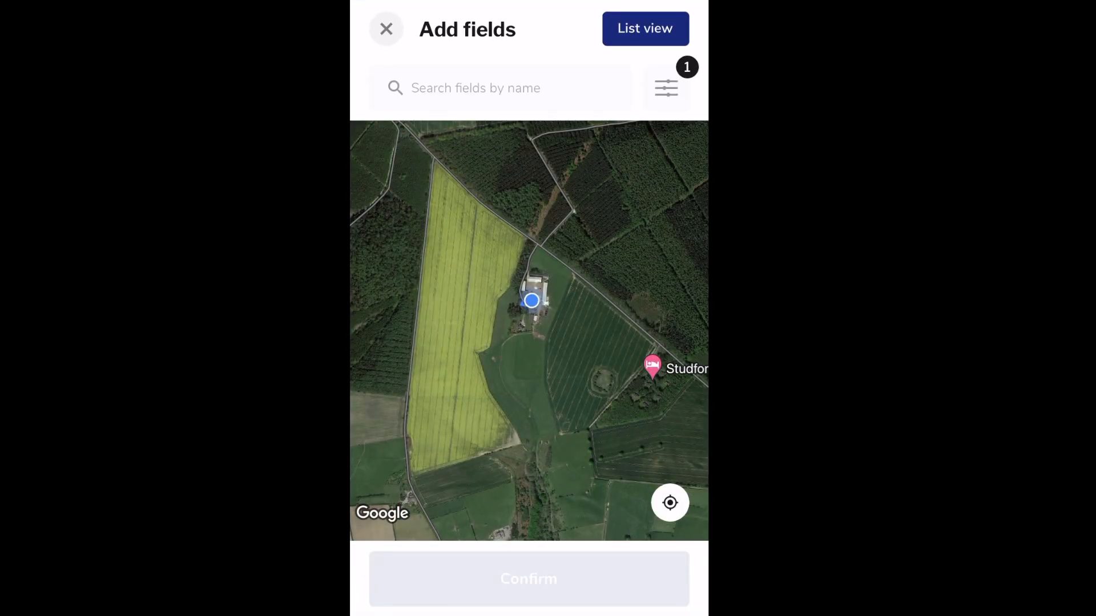
- Select the Coopers.A and Gormires.A fields on the Add fields map
scroll(529, 331, down, 10)
drag(599, 337, 491, 337)
scroll(562, 339, up, 10)
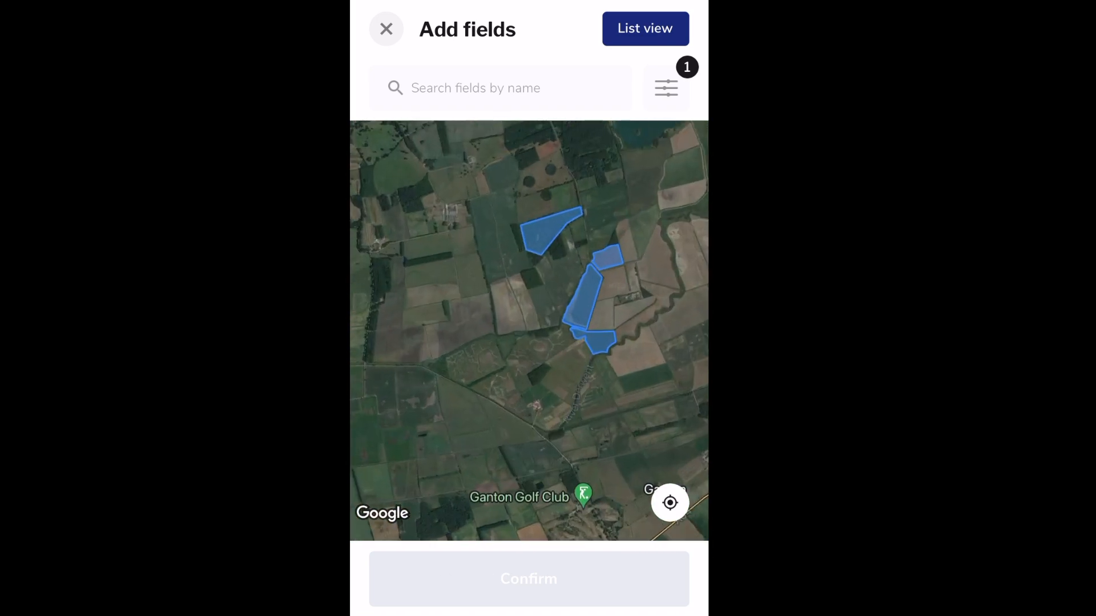
scroll(571, 345, up, 5)
drag(600, 319, 527, 353)
scroll(542, 354, up, 3)
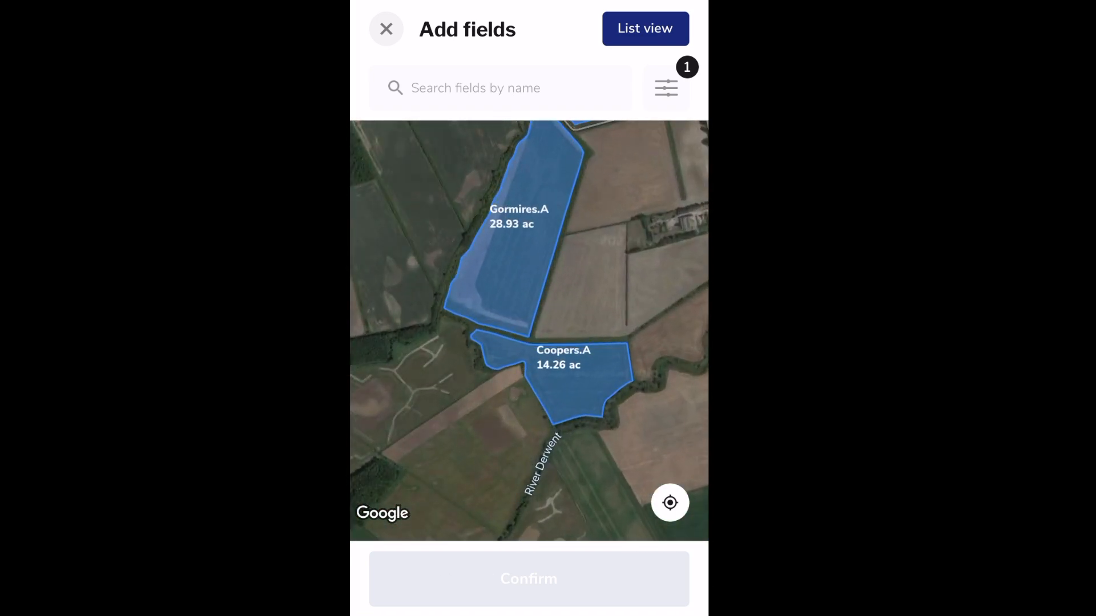
click(577, 382)
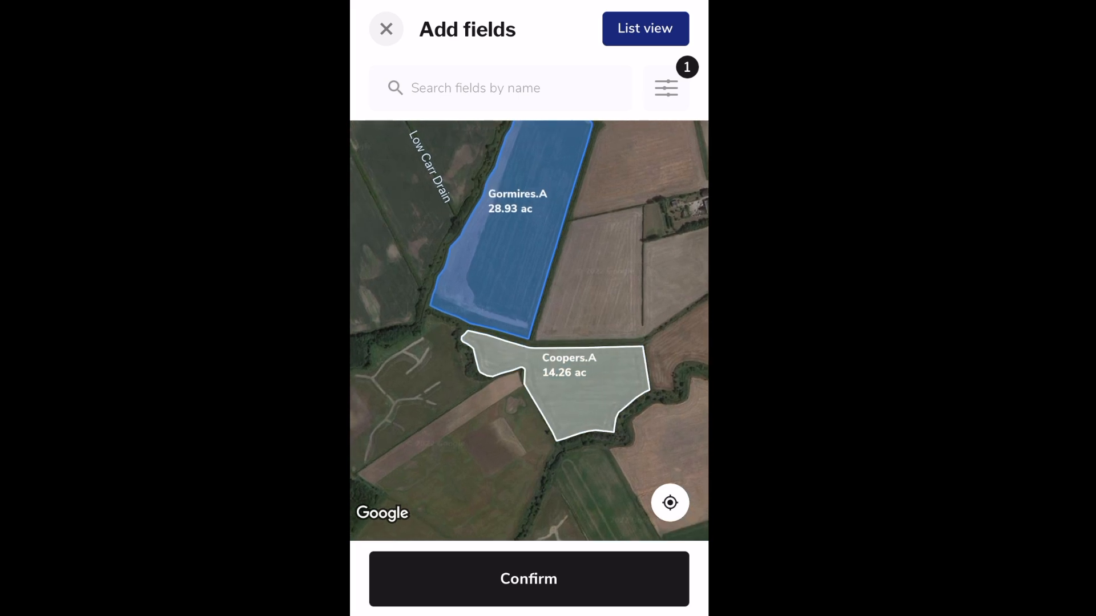
click(511, 251)
- Add Ings Bridge.A and confirm the three fields, totalling 54.61 ac
scroll(548, 346, down, 4)
drag(548, 319, 489, 412)
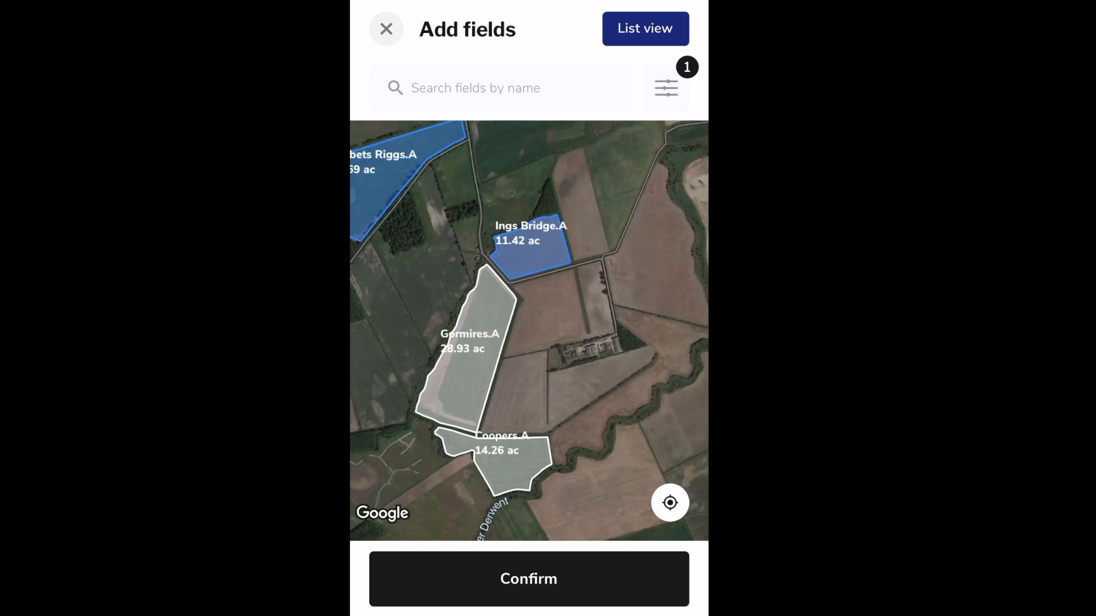
click(531, 248)
click(529, 579)
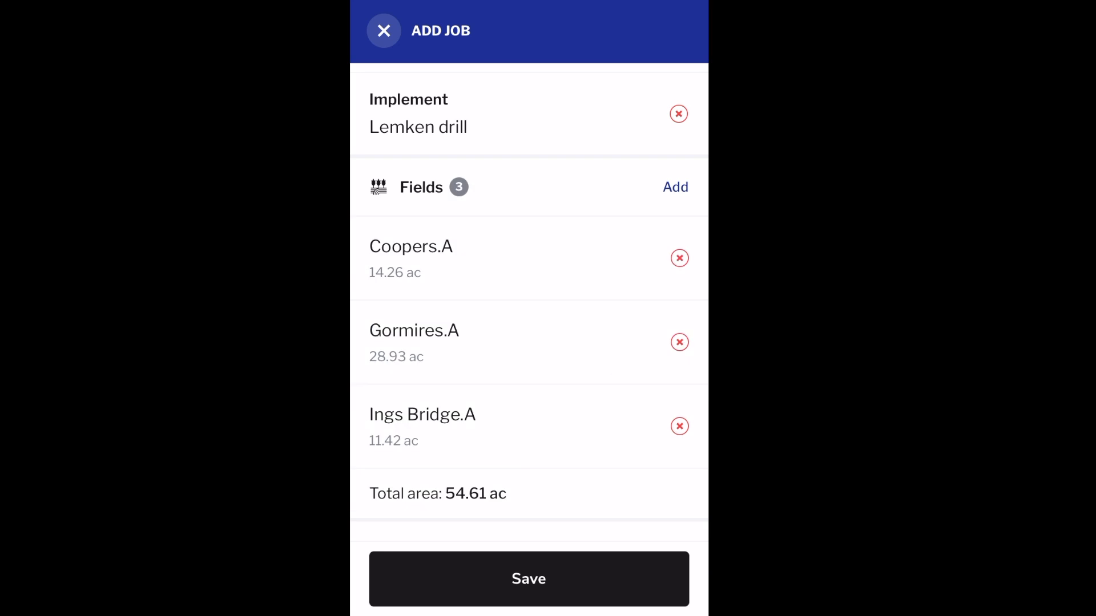
- Scroll through the Add Job form to review the added fields
scroll(528, 303, down, 1)
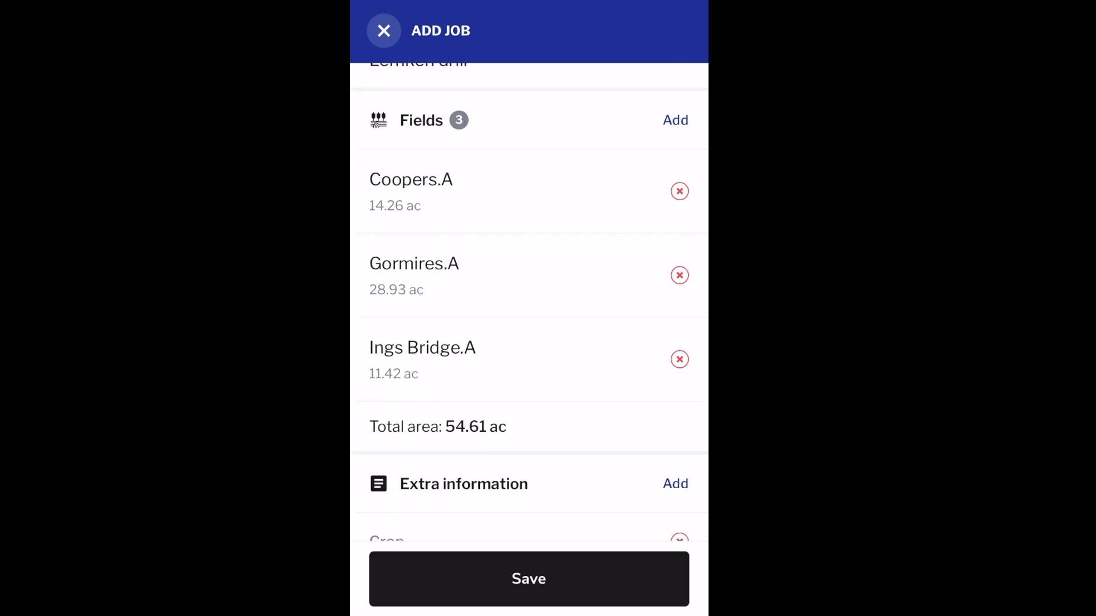
scroll(528, 302, down, 2)
scroll(528, 302, up, 2)
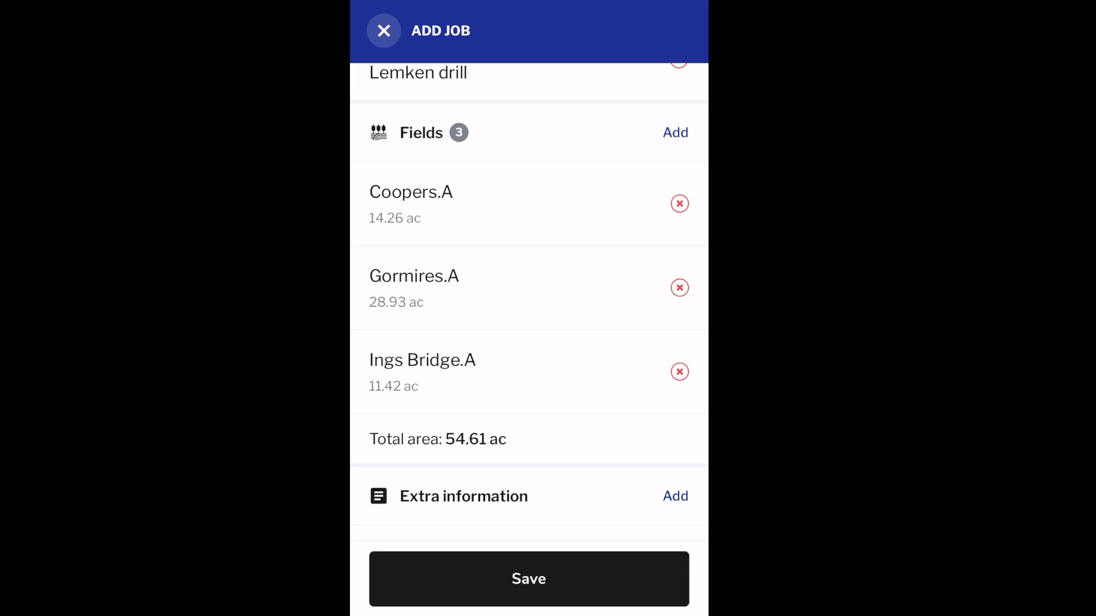
scroll(528, 303, down, 2)
scroll(528, 302, up, 2)
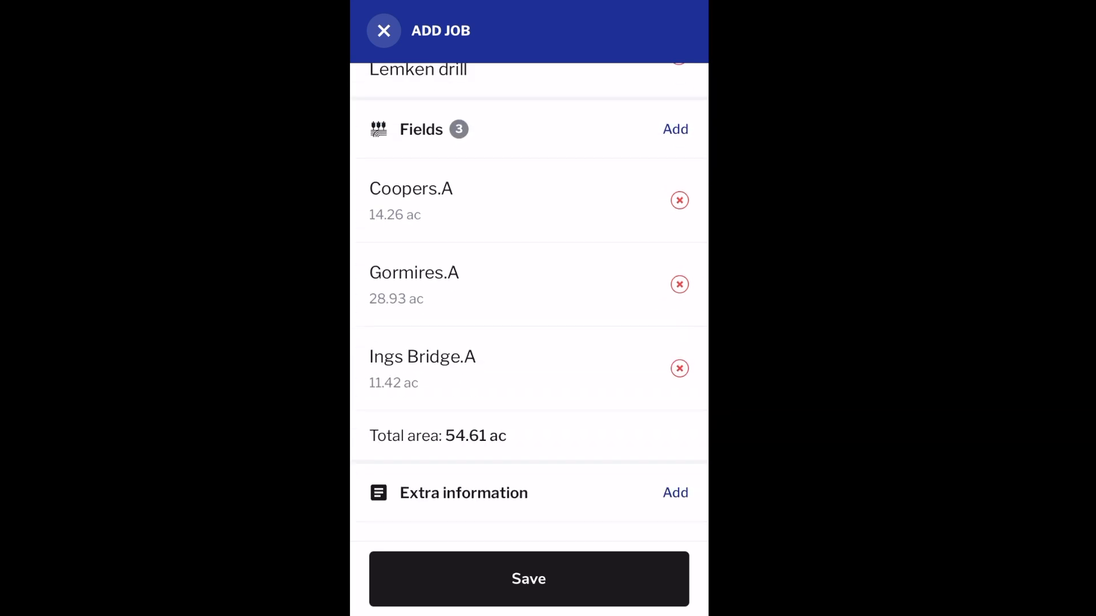
scroll(528, 302, down, 1)
scroll(529, 303, down, 4)
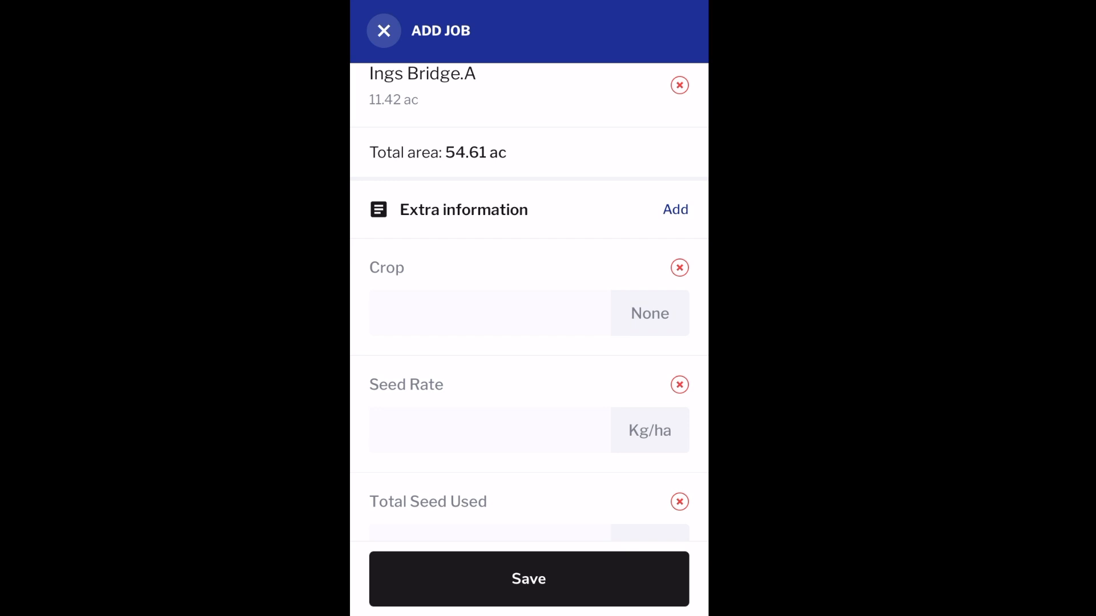
- Leave Products empty and bring up the Locations picker for the drilling job
scroll(529, 303, down, 2)
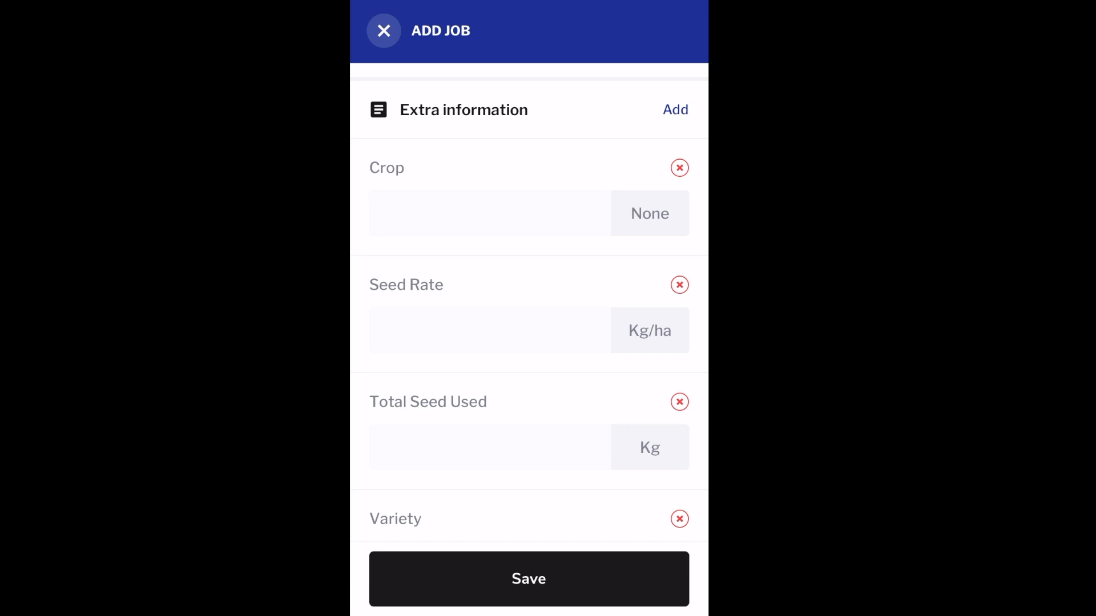
scroll(529, 302, down, 2)
scroll(529, 303, up, 1)
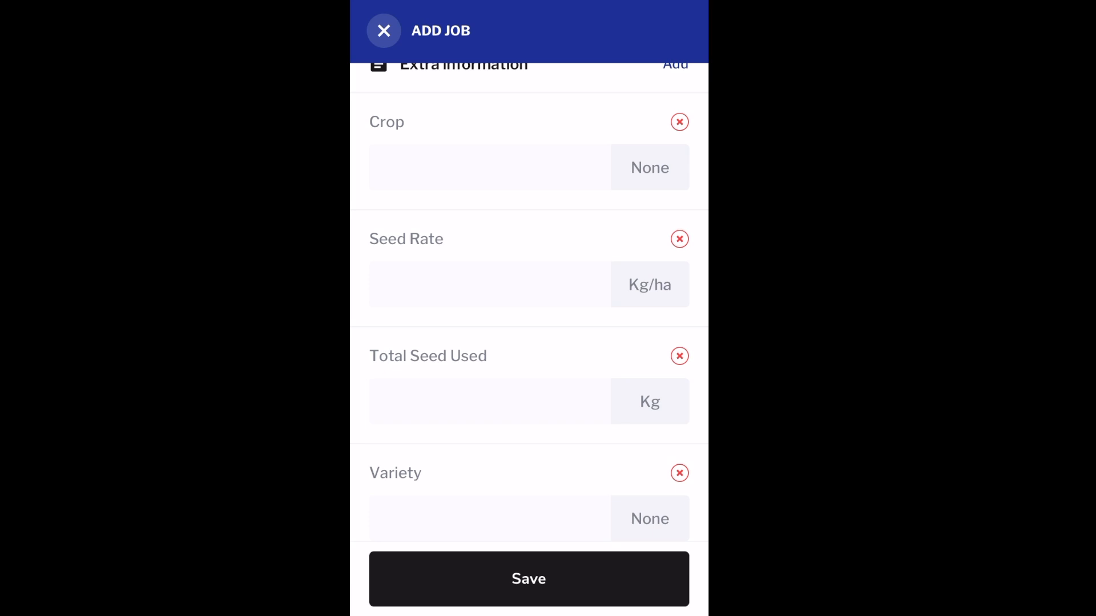
scroll(528, 302, down, 5)
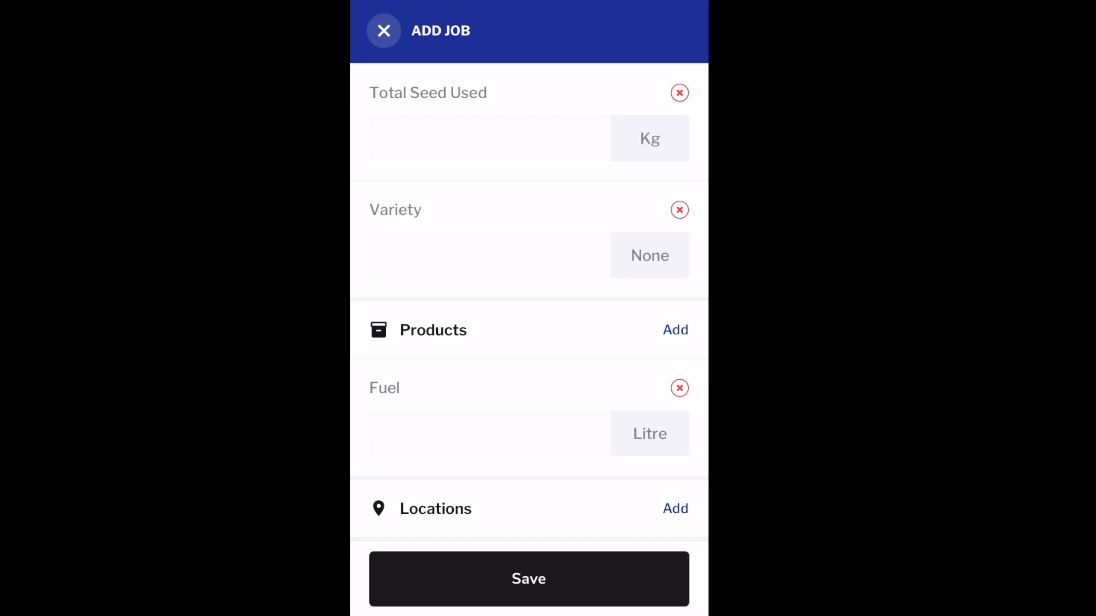
click(676, 331)
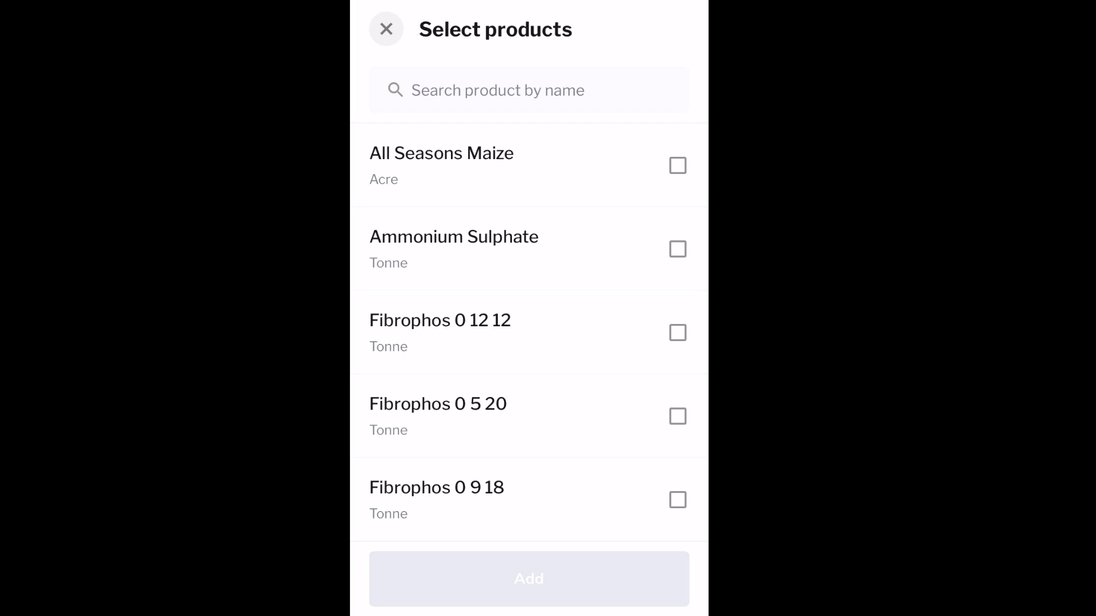
click(386, 29)
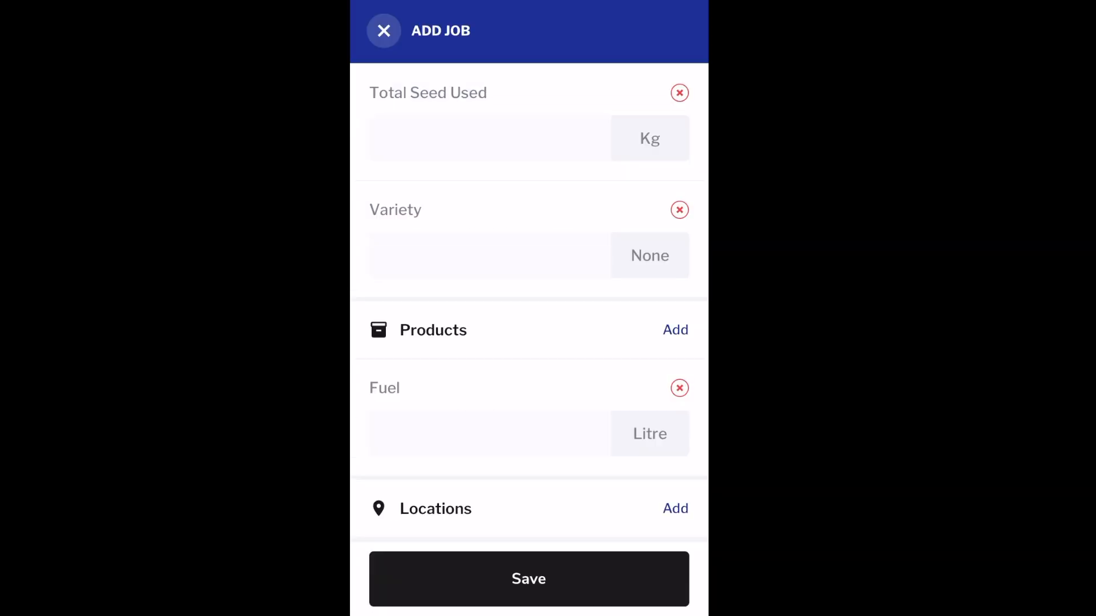
scroll(529, 308, down, 1)
click(675, 508)
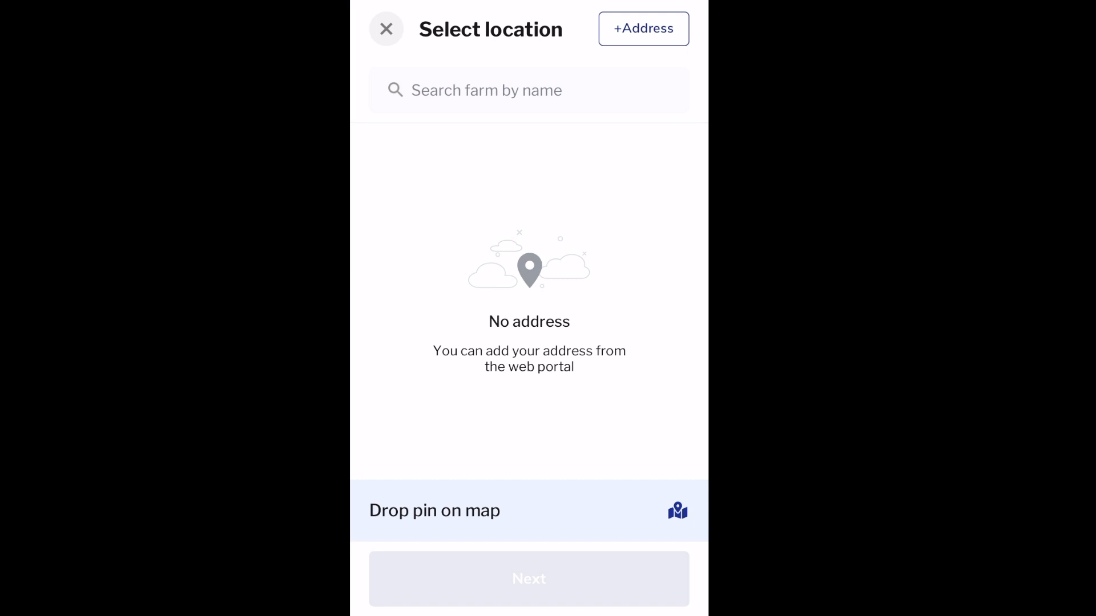
- Drop a location pin at the corner of Ings Bridge.A and confirm it
click(529, 510)
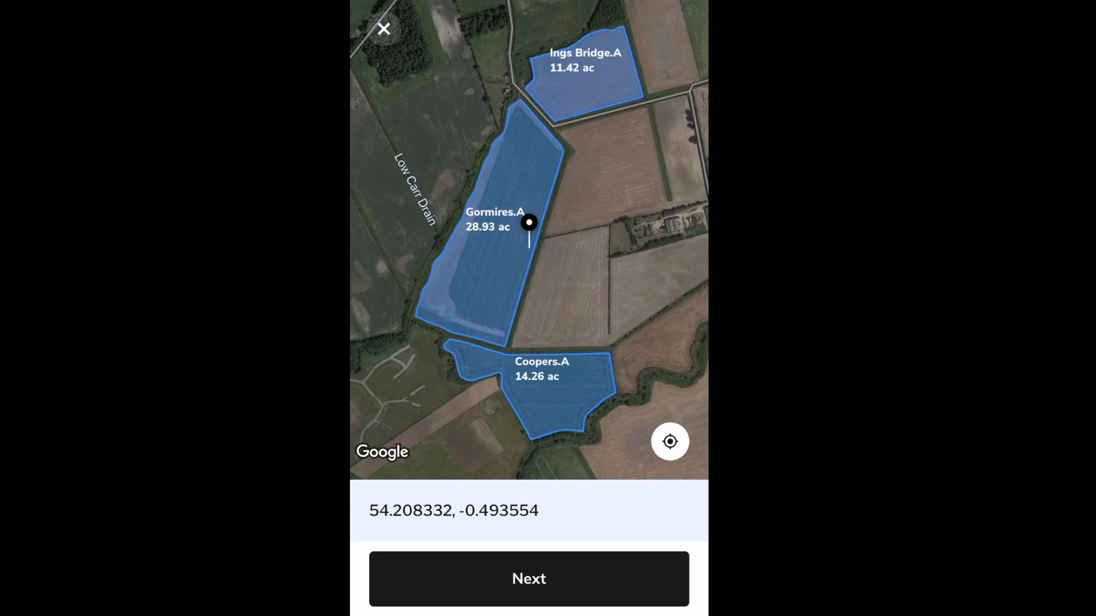
drag(529, 342, 545, 189)
drag(542, 126, 513, 470)
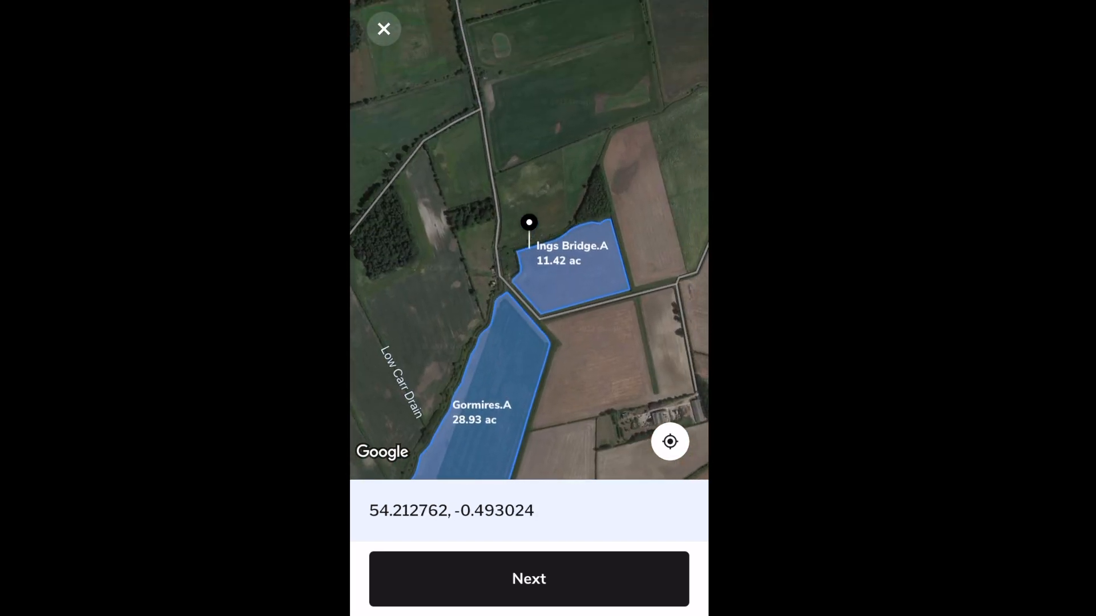
scroll(483, 337, up, 3)
mouse_move(529, 343)
mouse_down()
mouse_move(547, 345)
mouse_move(534, 338)
mouse_up()
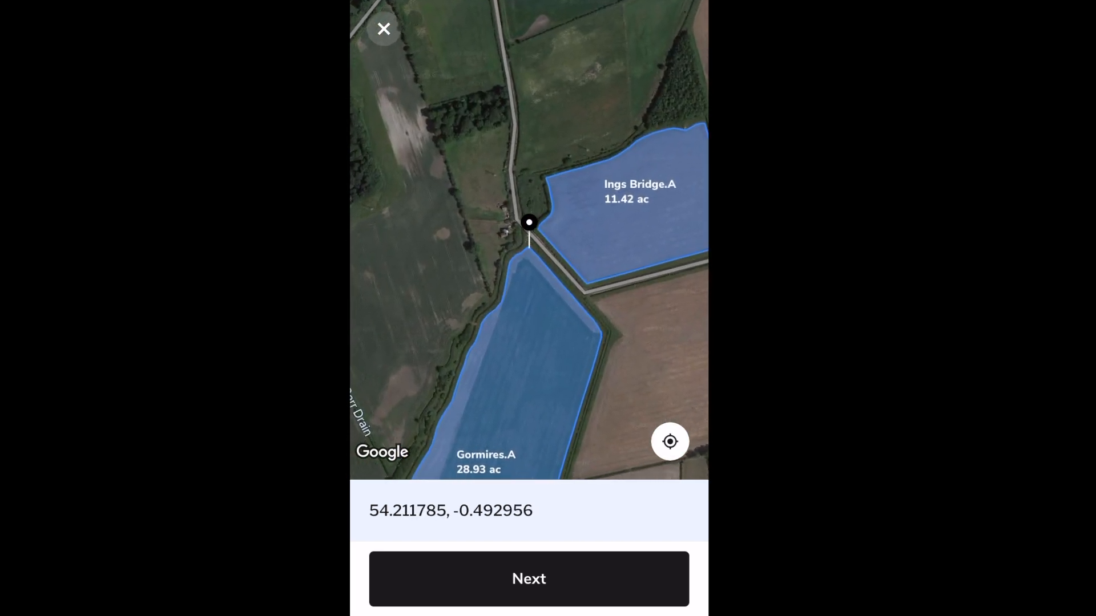
click(529, 579)
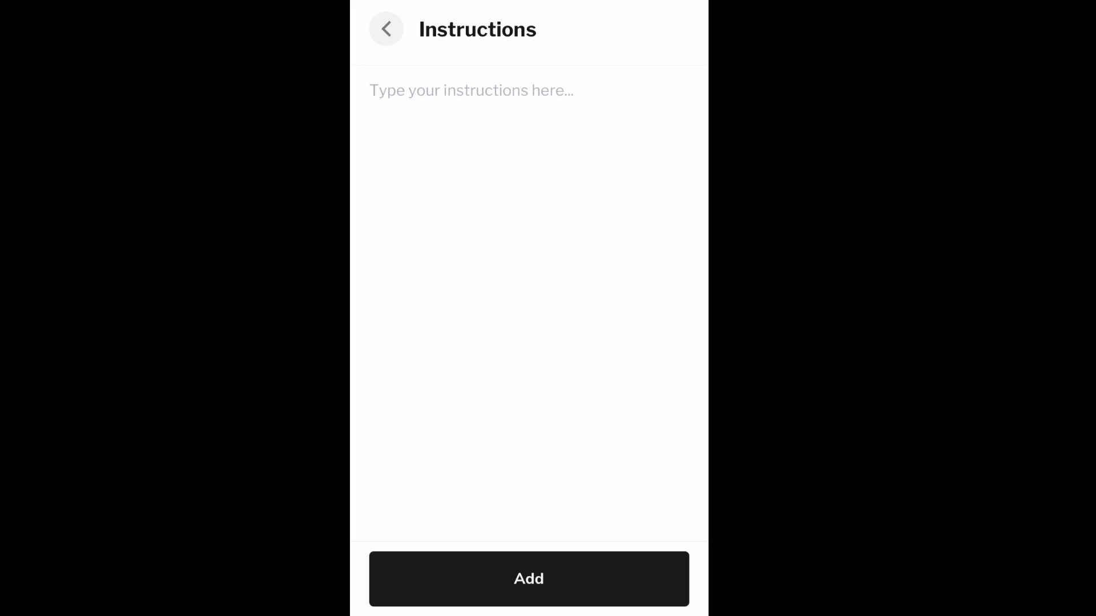
- Write 'Gate code' access instructions with the gate's code for the location
click(472, 91)
text(Gate code)
click(372, 592)
text(1234)
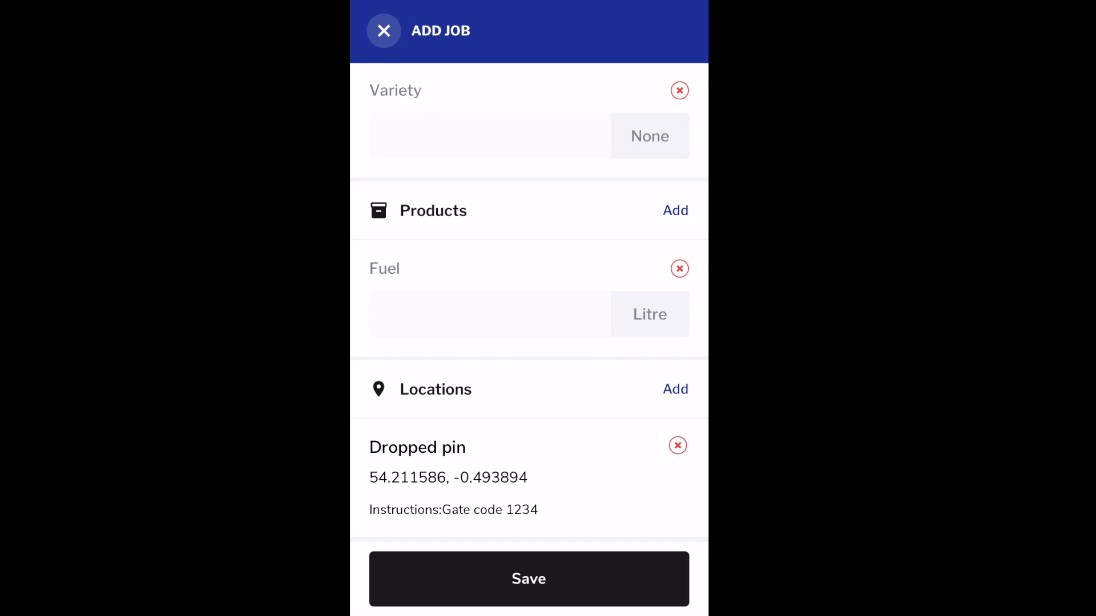
scroll(529, 302, up, 20)
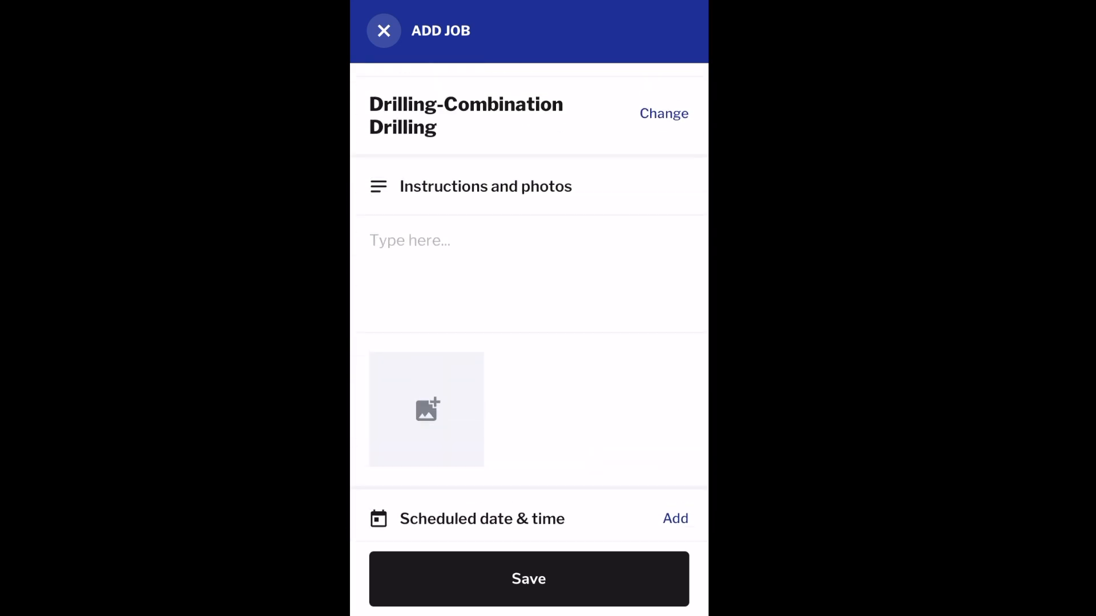
- Save the job and check its DEF6#J00004 card under Scheduled: Ready, 54.61 ac
click(529, 579)
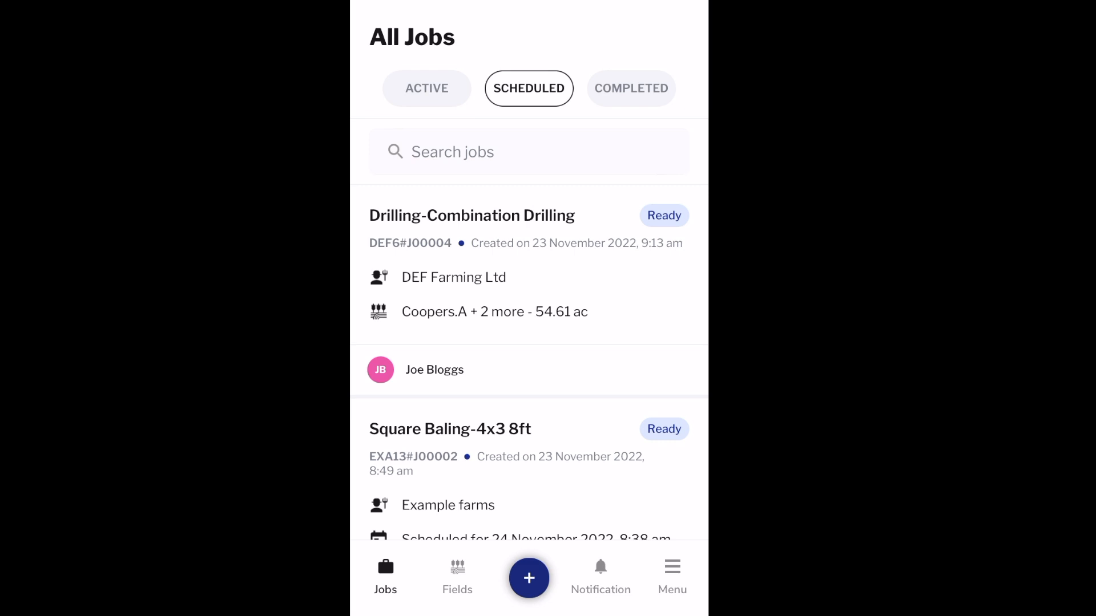
click(528, 277)
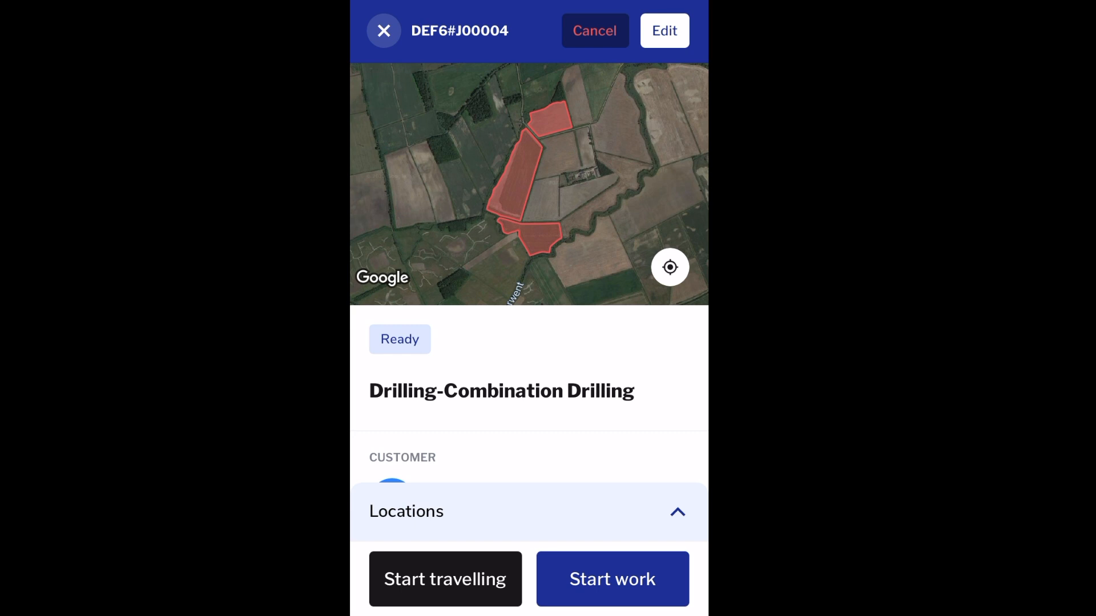
click(384, 31)
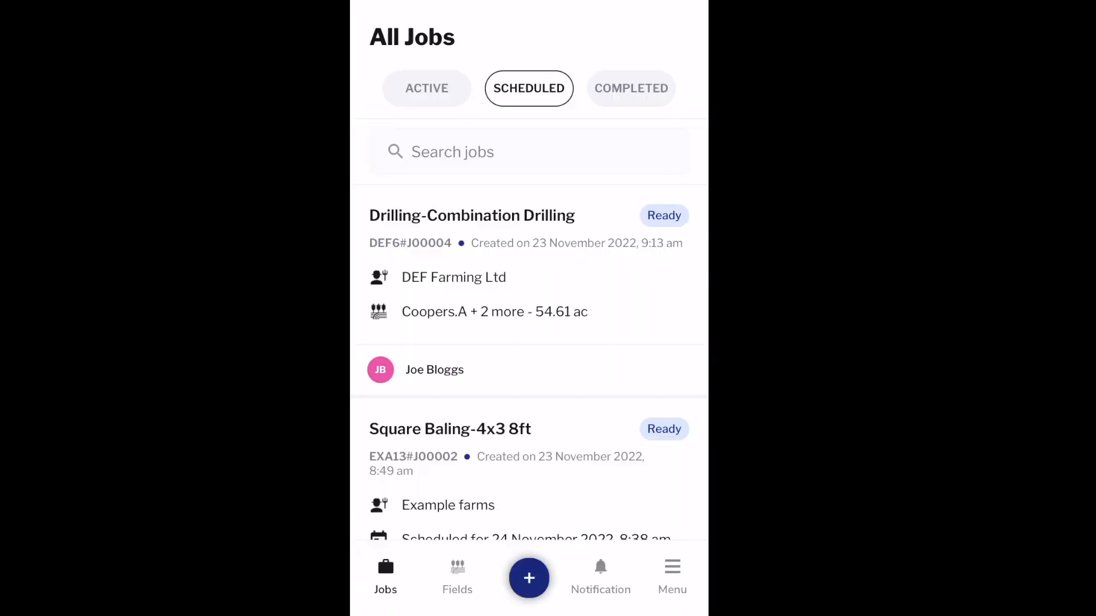